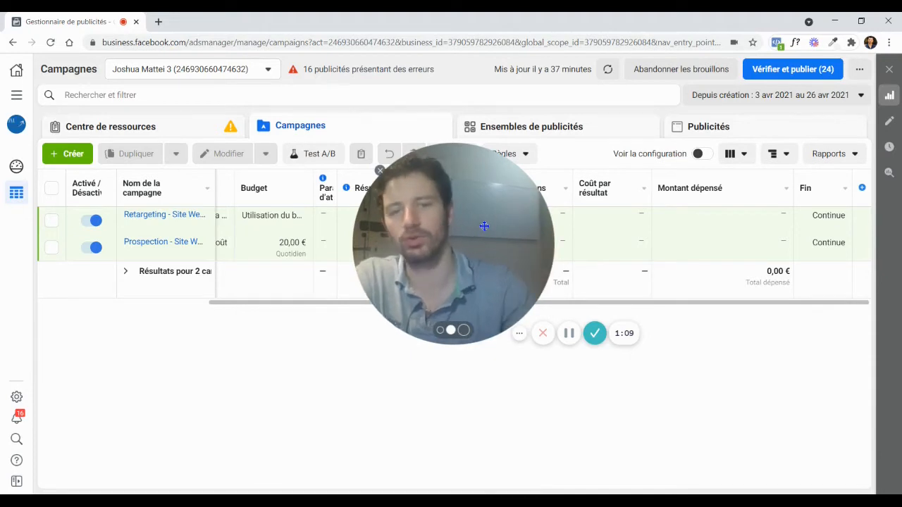
drag(481, 223, 229, 334)
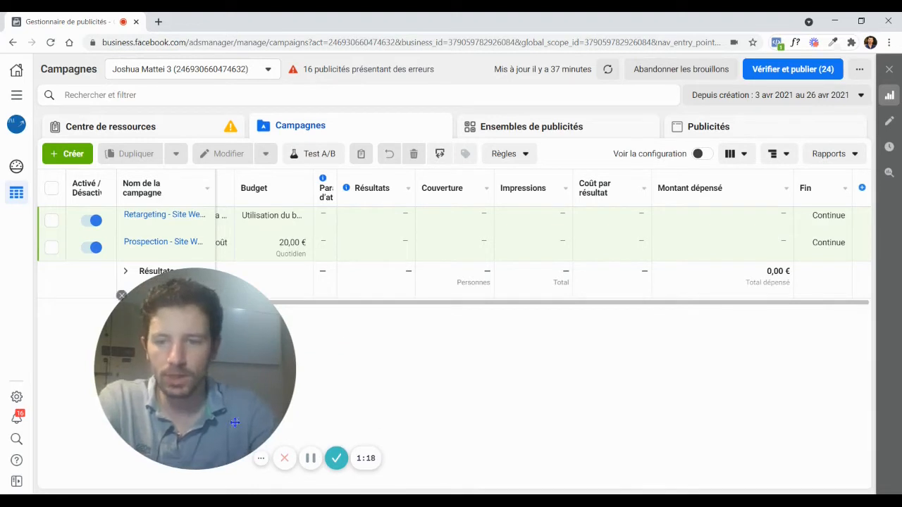
click(181, 456)
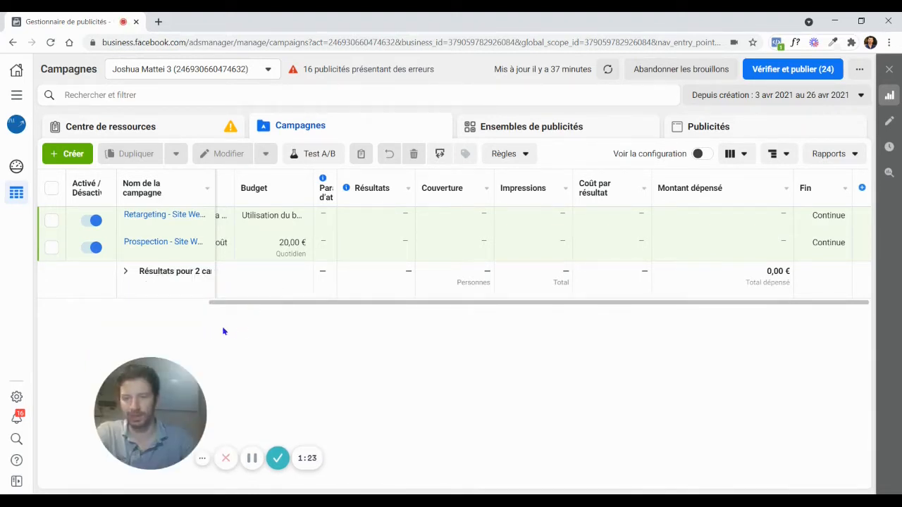
drag(151, 378, 103, 381)
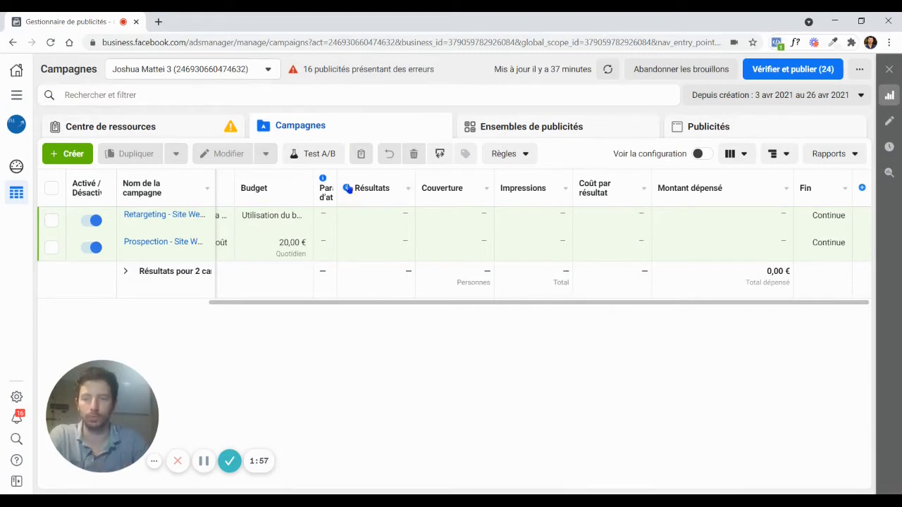
mouse_move(346, 187)
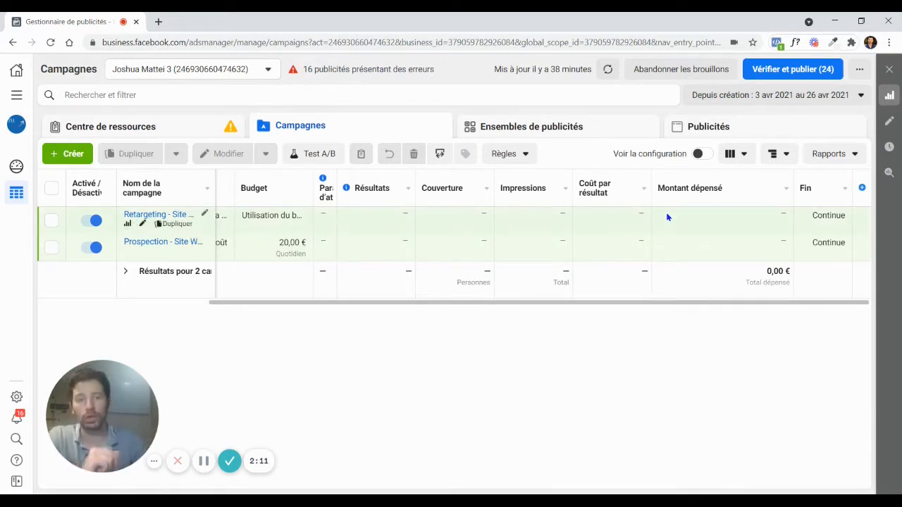
- Open the column customization dialog for the campaigns table
click(740, 156)
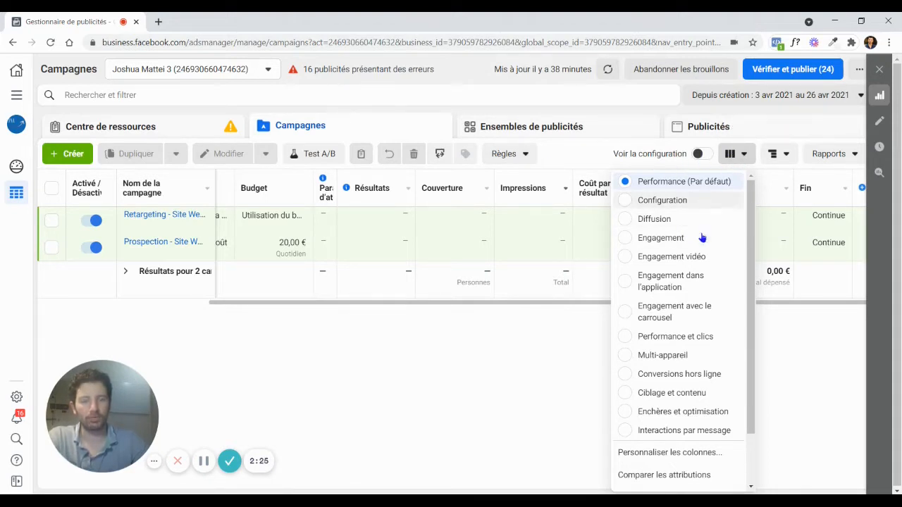
click(651, 457)
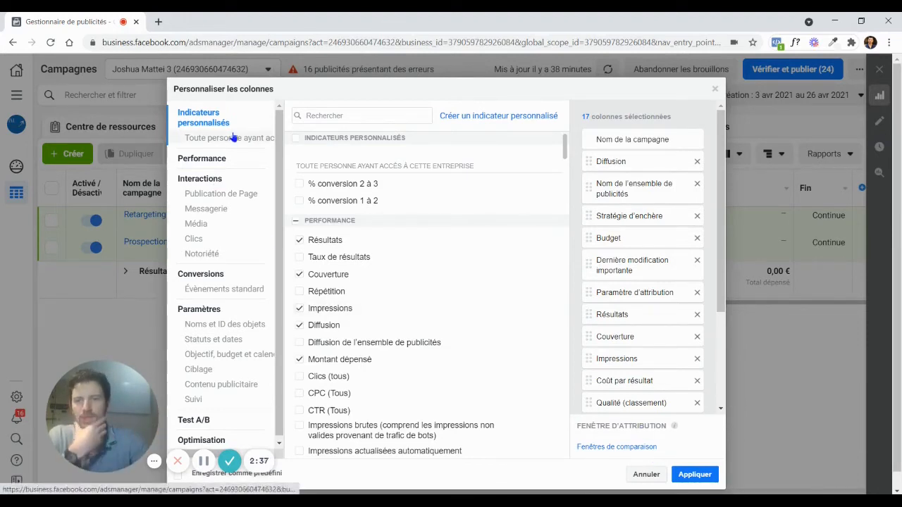
mouse_move(466, 191)
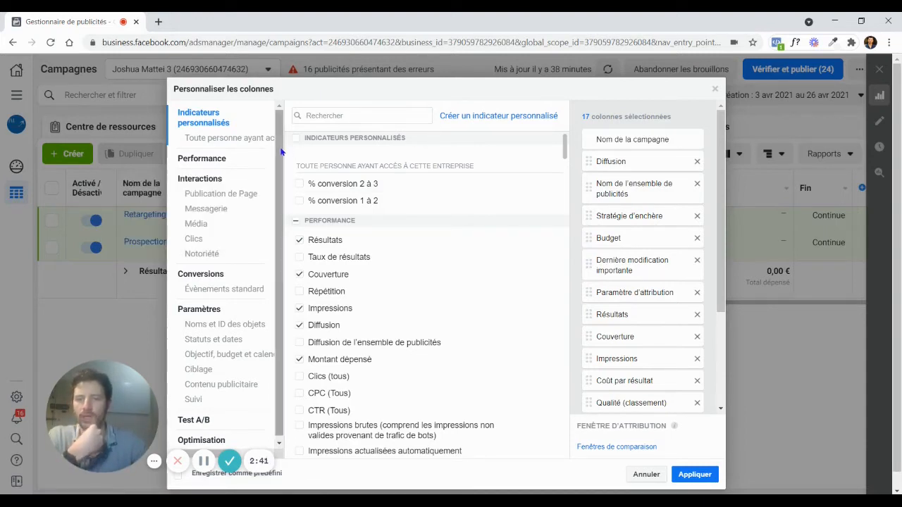
scroll(281, 151, down, 1)
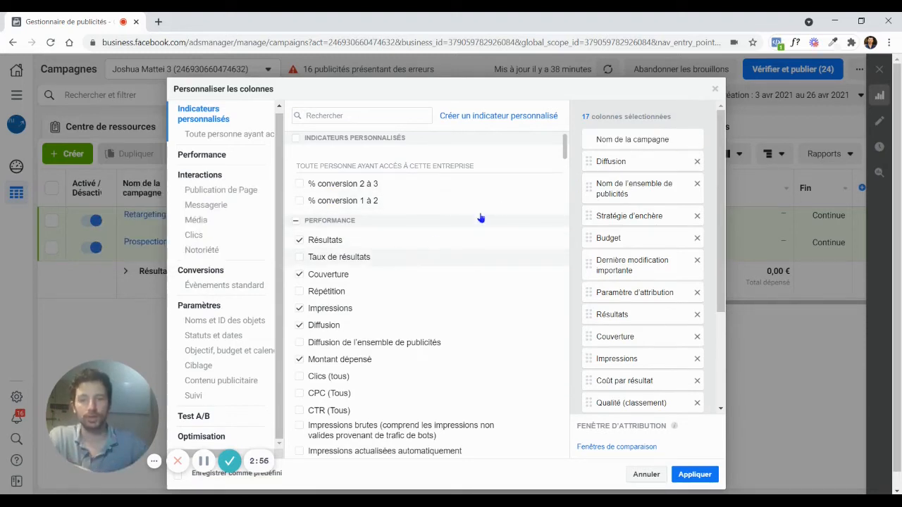
- Remove every selected column, from Diffusion to Calendrier, leaving only Nom de la campagne
mouse_move(595, 161)
mouse_down()
mouse_move(595, 194)
mouse_move(601, 159)
mouse_up()
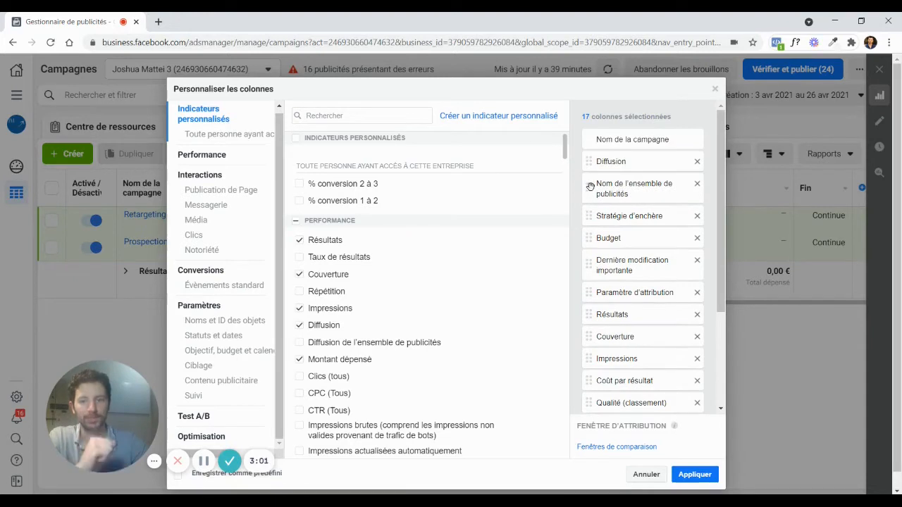
click(696, 164)
click(697, 163)
click(697, 164)
click(696, 164)
click(697, 164)
click(700, 164)
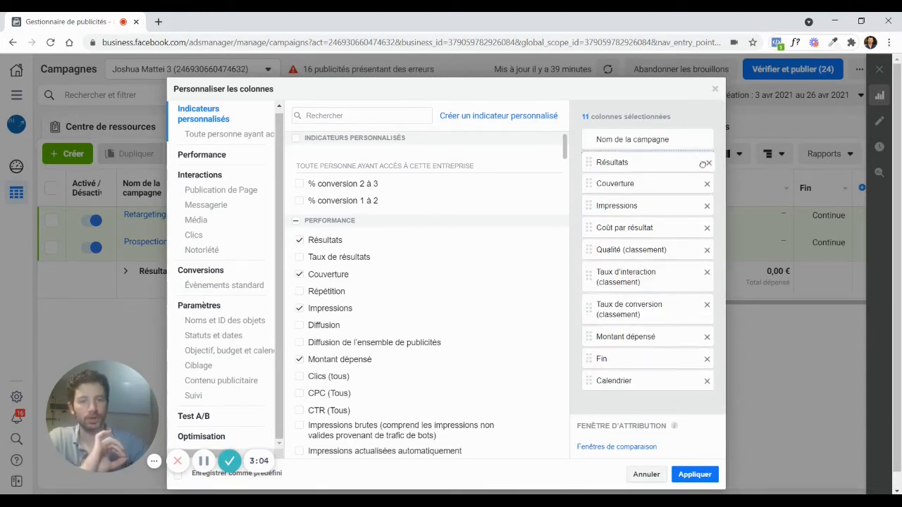
double_click(708, 164)
double_click(708, 164)
double_click(708, 164)
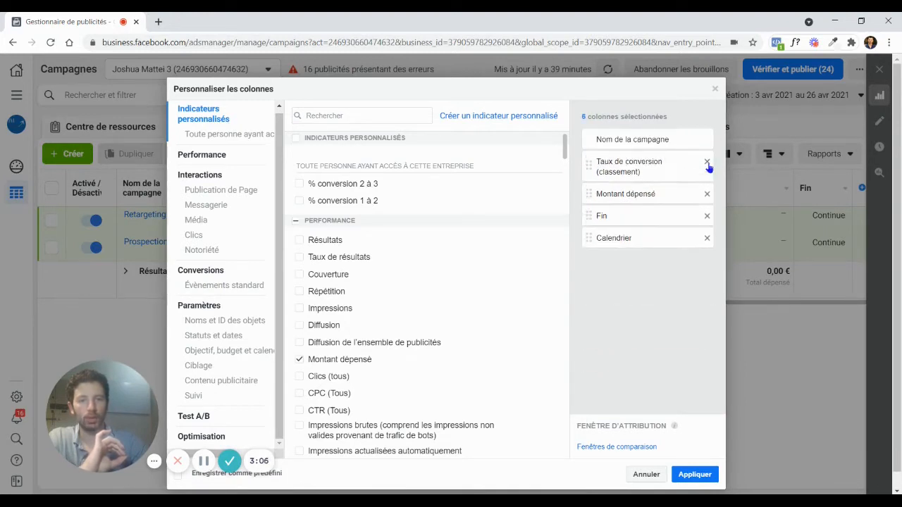
double_click(708, 165)
click(708, 164)
click(707, 162)
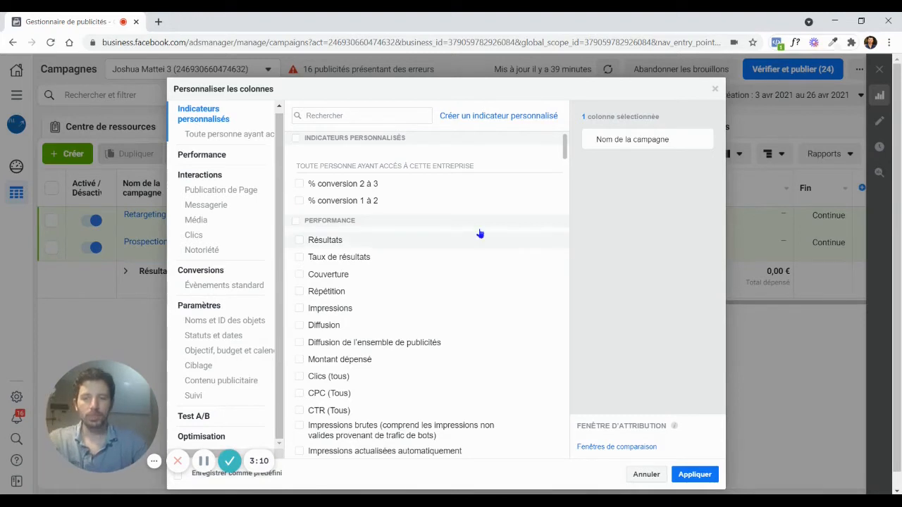
- Find the metric with the search term "montant" and add the Montant dépensé column
scroll(399, 215, down, 2)
mouse_move(403, 222)
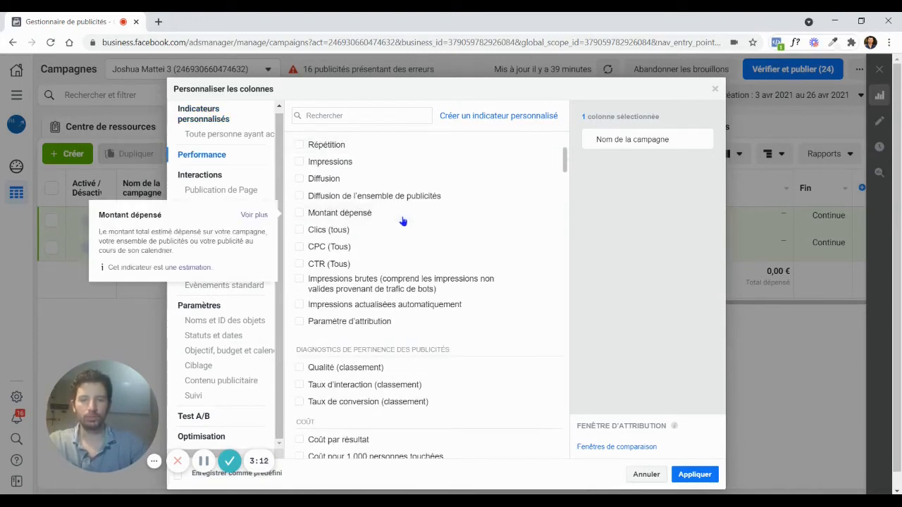
click(348, 117)
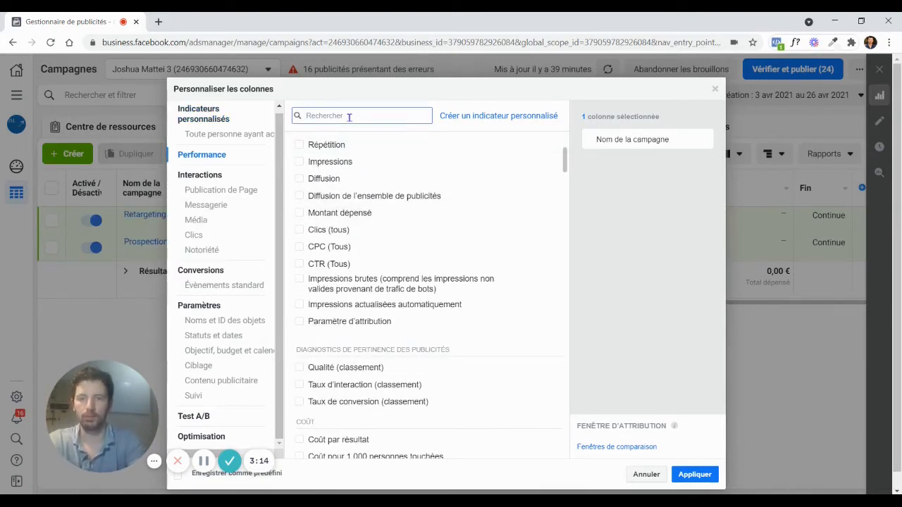
text(montant)
click(299, 163)
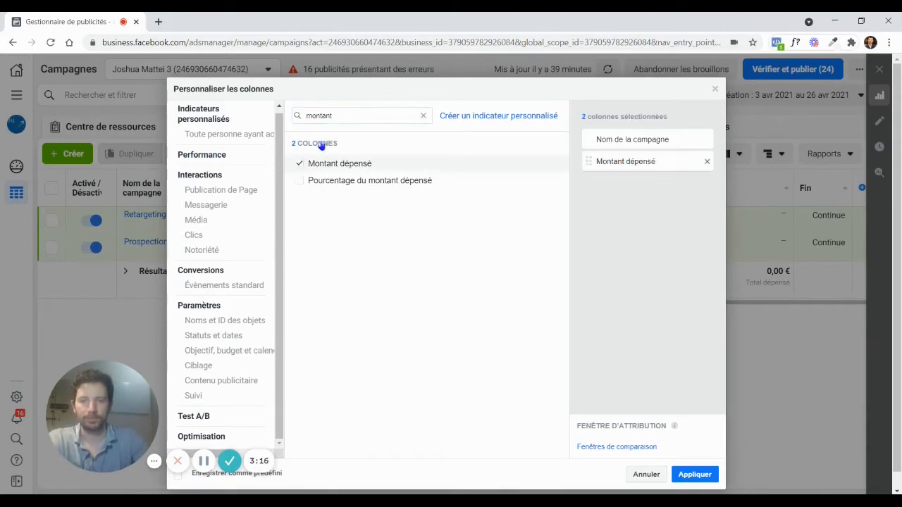
- Search for "budget", add the Budget column and place it before Montant dépensé
double_click(339, 116)
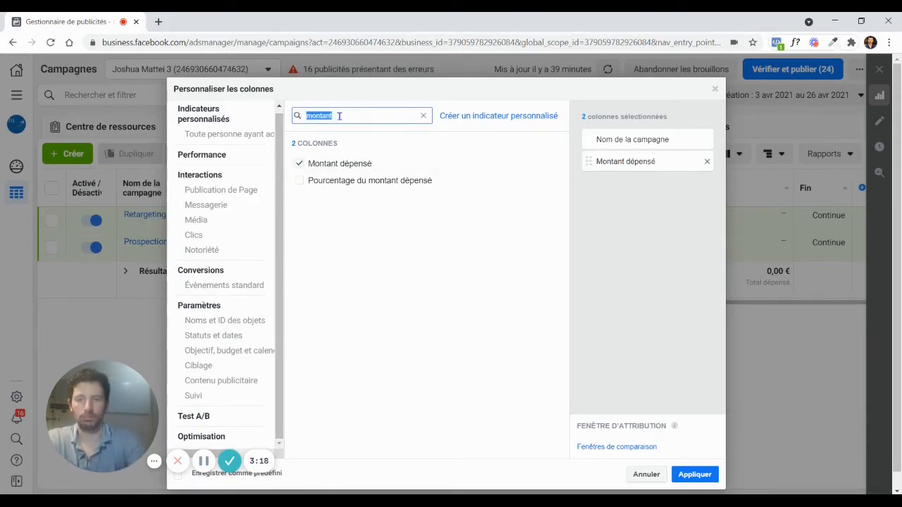
text(budget)
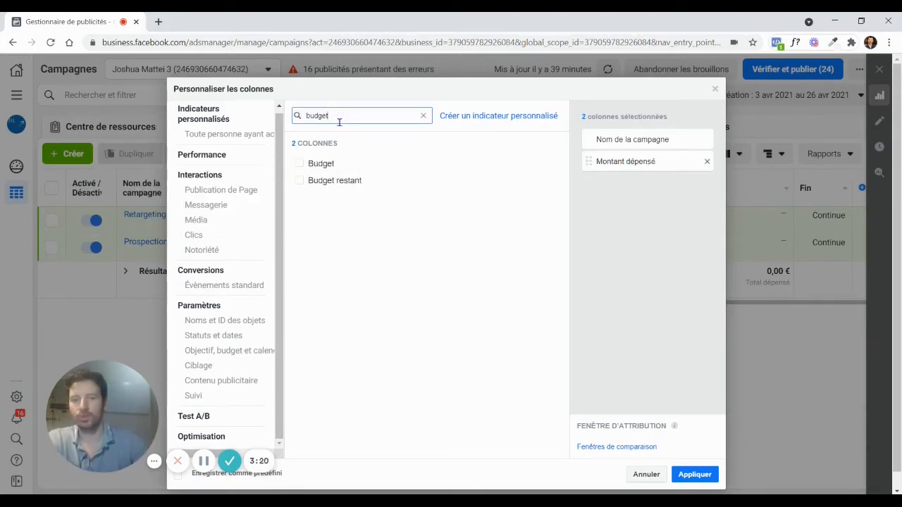
click(299, 163)
drag(609, 179, 606, 161)
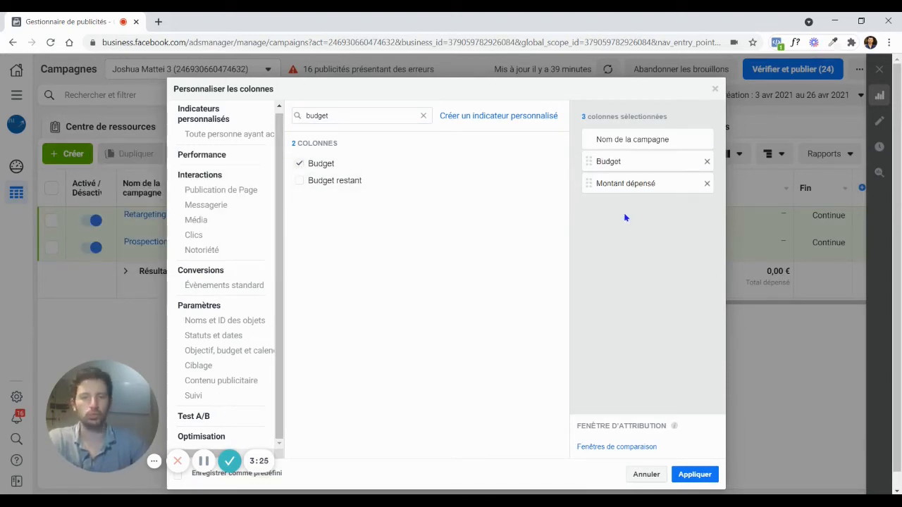
- Search for "diffus", add the Diffusion column and place it directly after Nom de la campagne
click(424, 116)
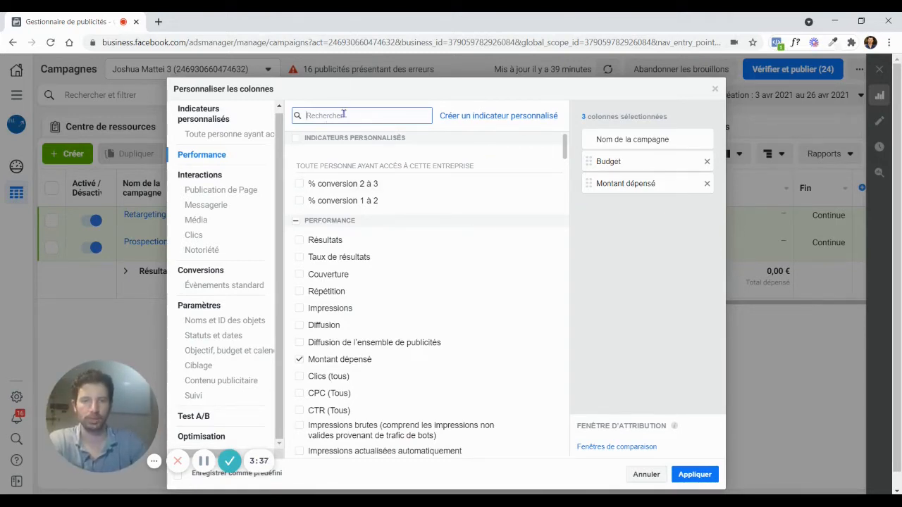
text(diffus)
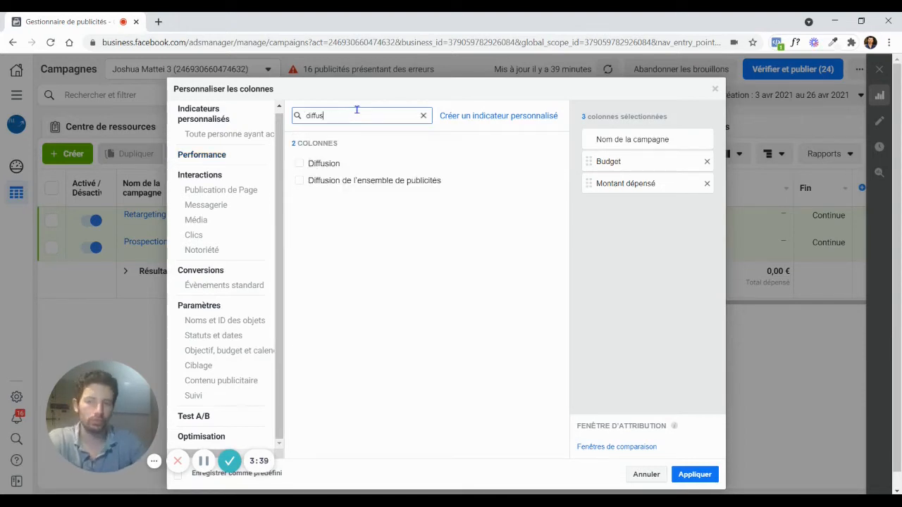
click(300, 163)
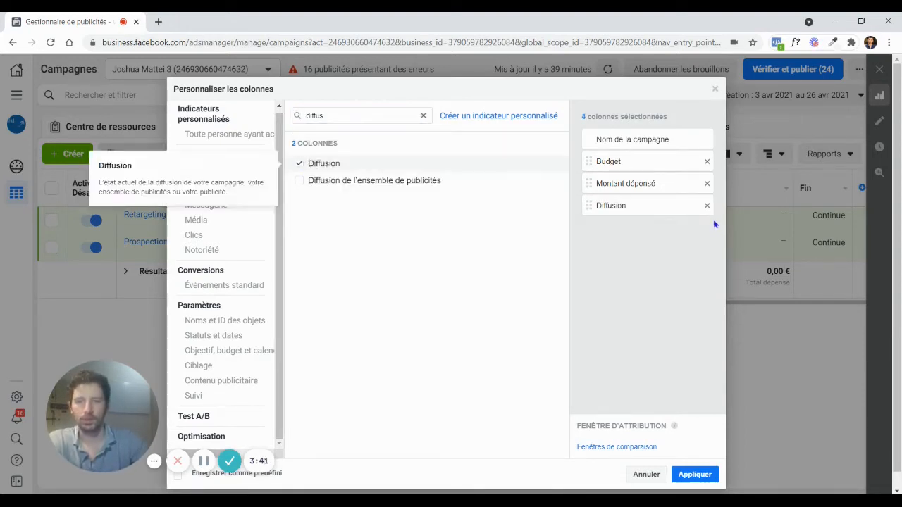
drag(602, 205, 602, 161)
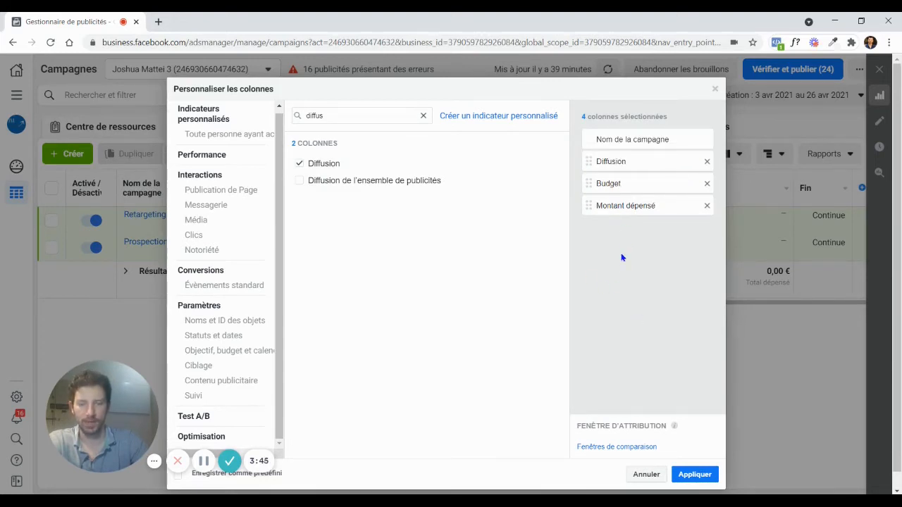
- Add the Clics sur un lien and CPC (coût par clic sur un lien) columns, searching for "clic" and "CPC"
double_click(381, 118)
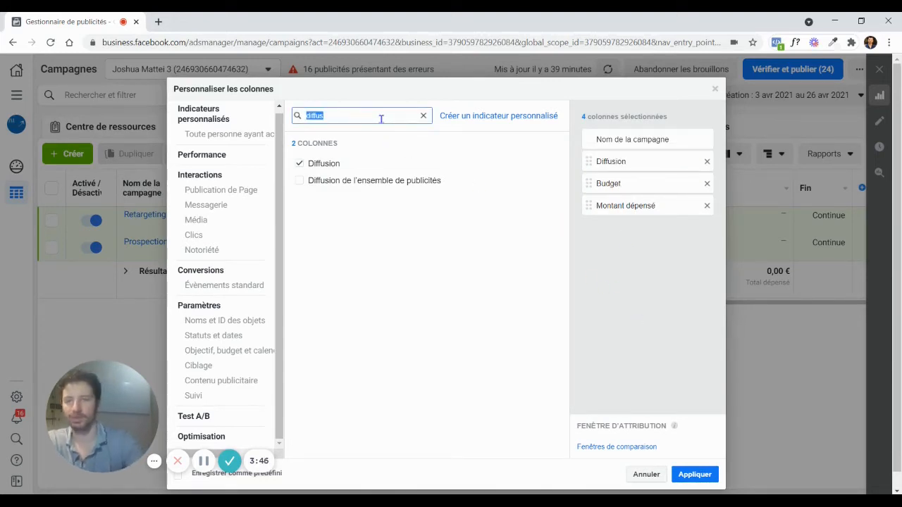
text(clic)
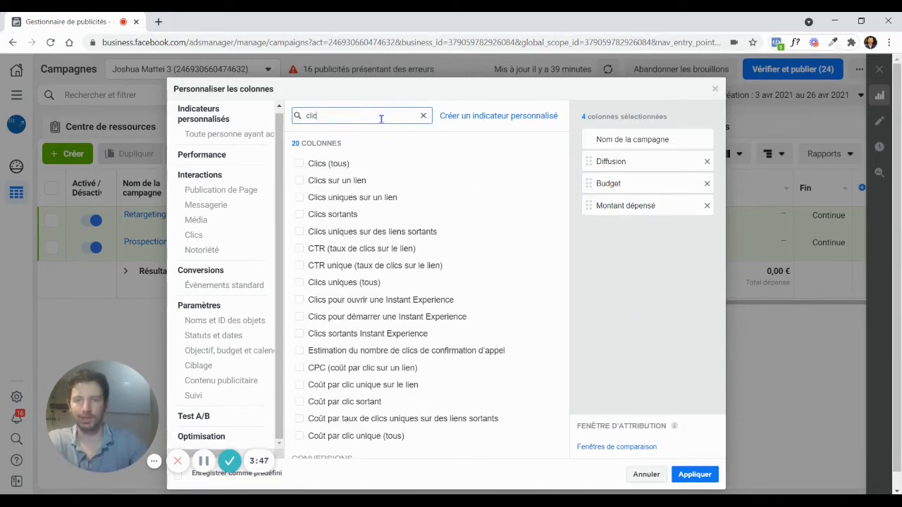
click(299, 181)
double_click(336, 119)
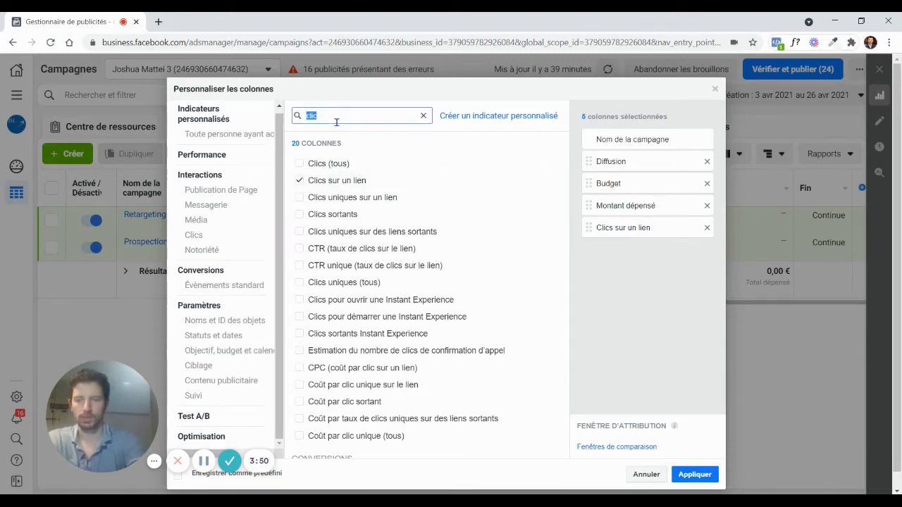
text(CPC)
click(300, 182)
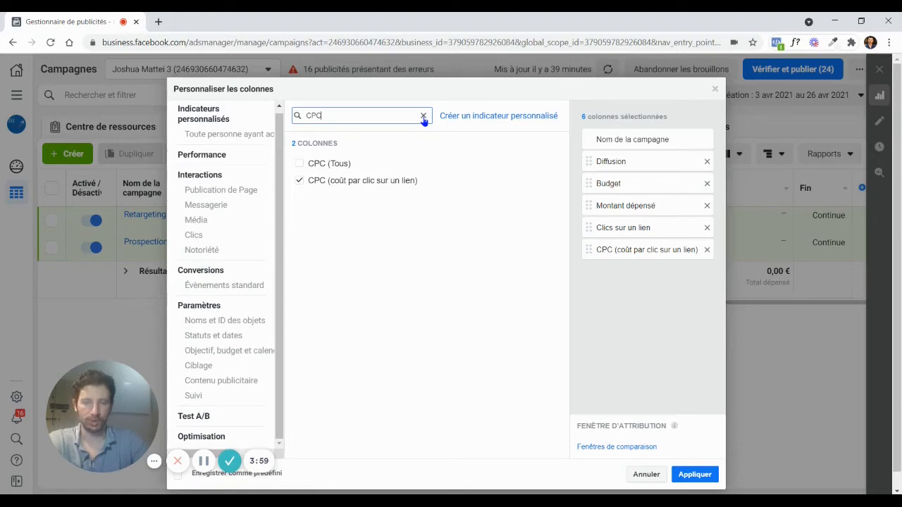
- Search for "Vue" and add the total and cost columns for Vues de page de destination
click(423, 117)
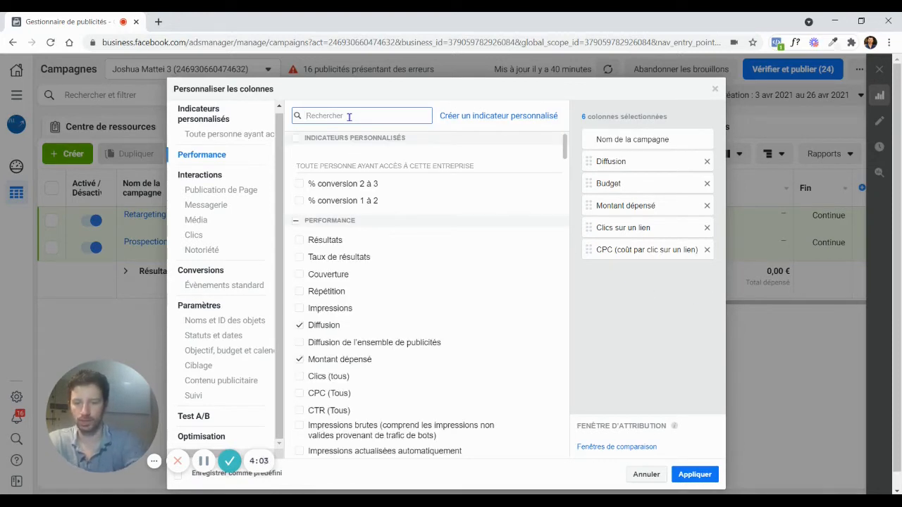
text(Vue)
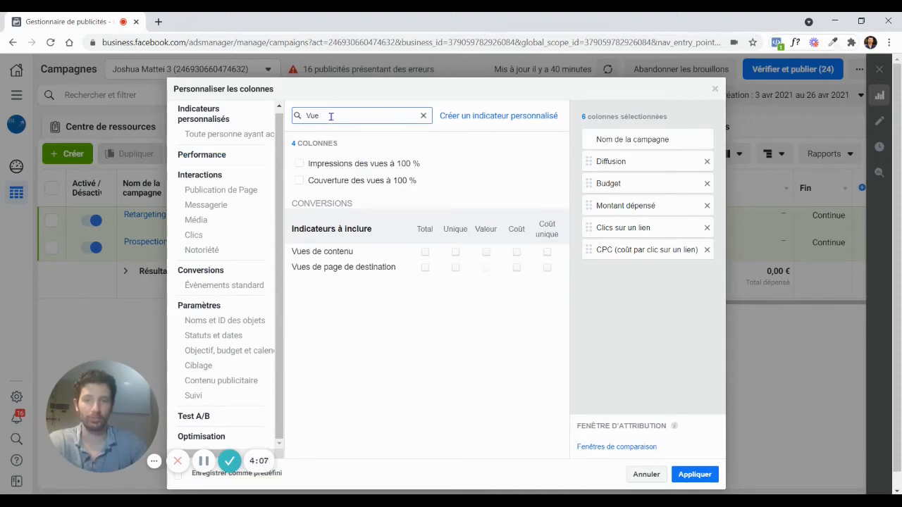
click(423, 268)
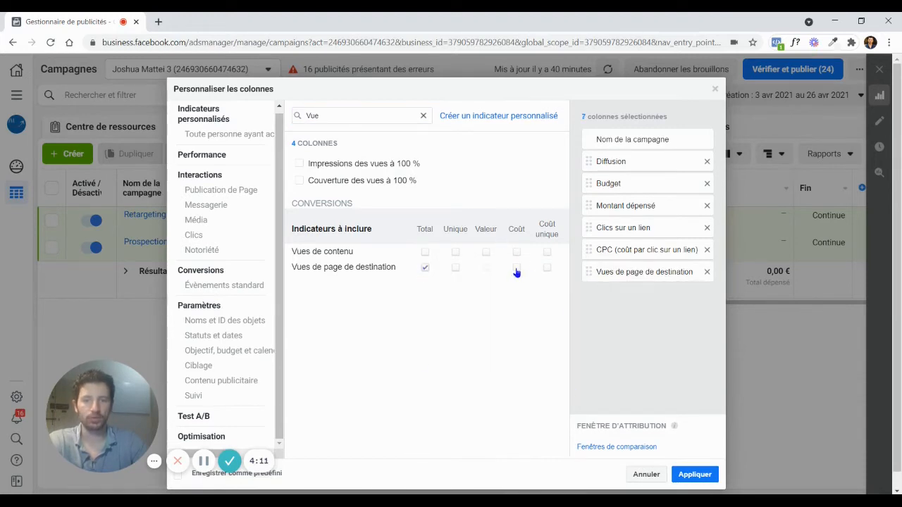
click(515, 269)
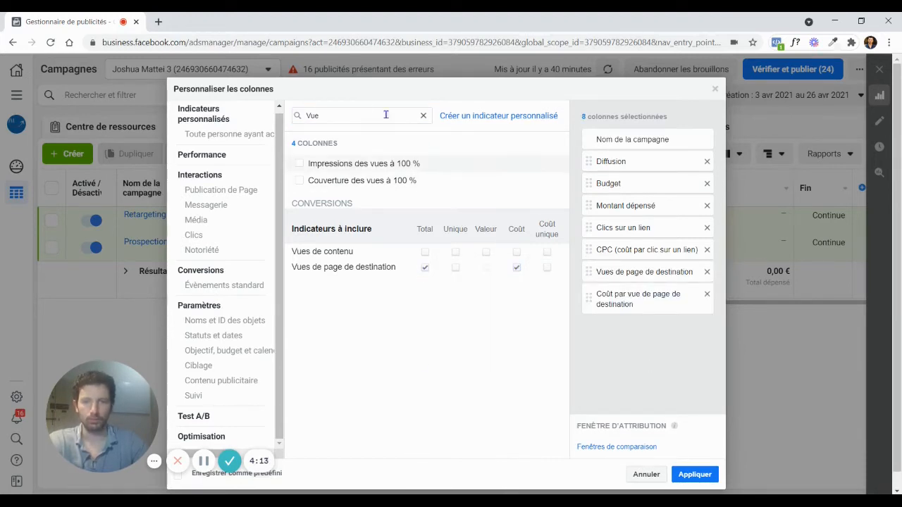
- Search for "ajout" and add the total and cost columns for Ajouts au panier
click(350, 112)
double_click(350, 111)
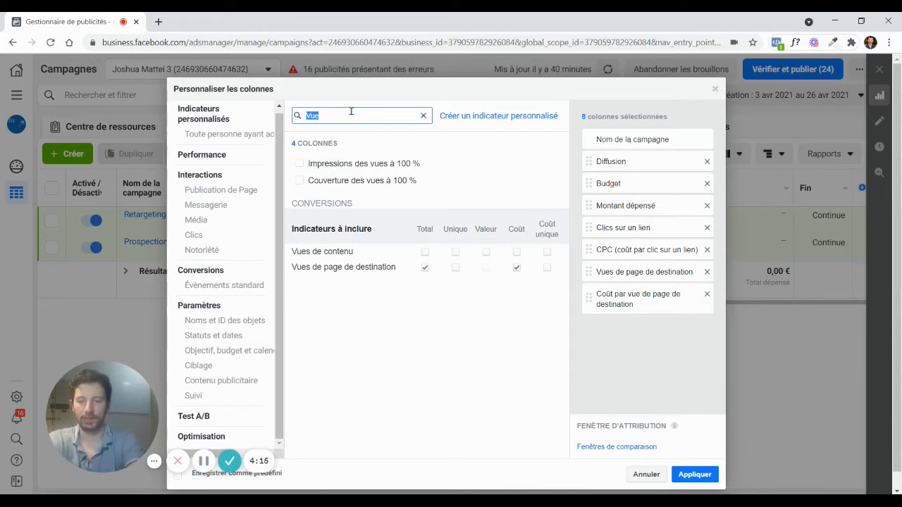
text(ajout)
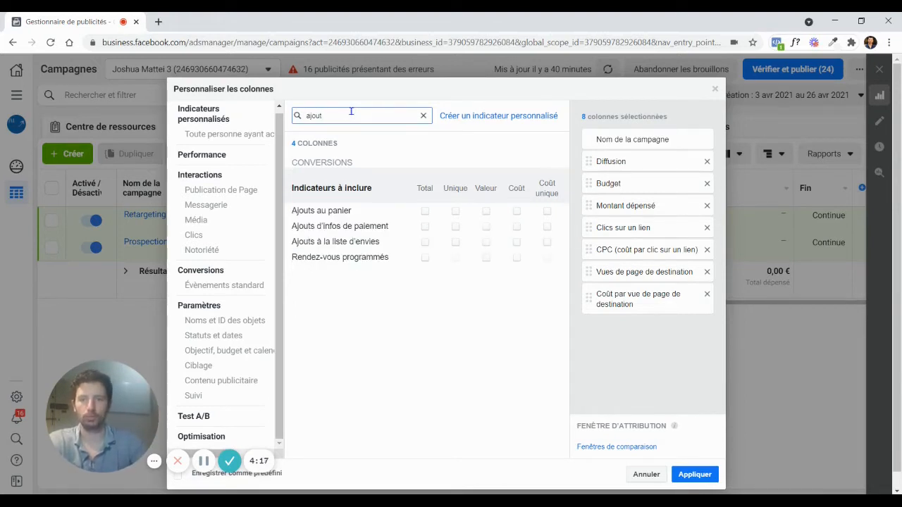
click(425, 212)
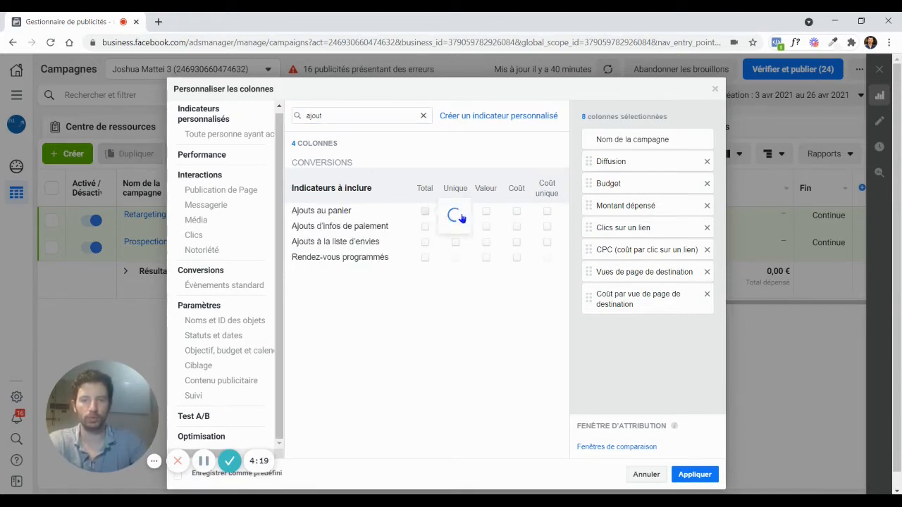
click(515, 213)
- Search for "paiemen" and add the total and cost columns for Paiements initiés
double_click(377, 116)
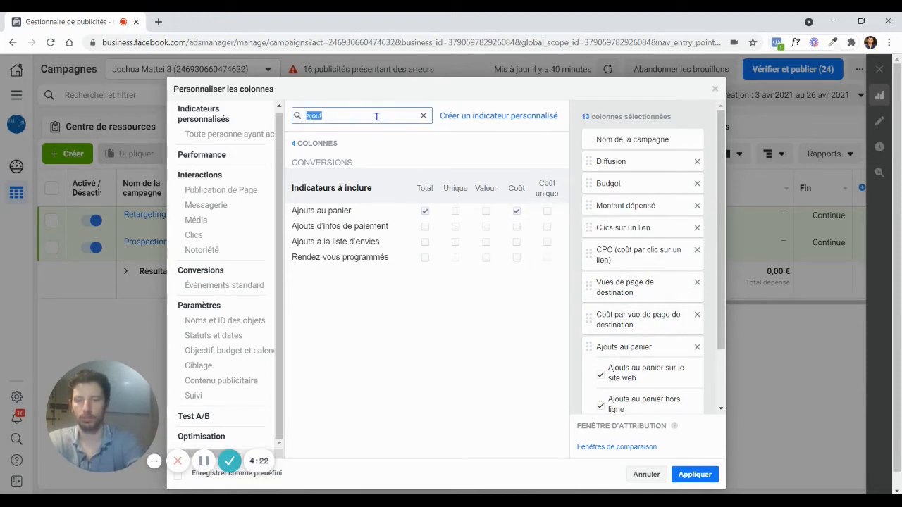
text(paiemen)
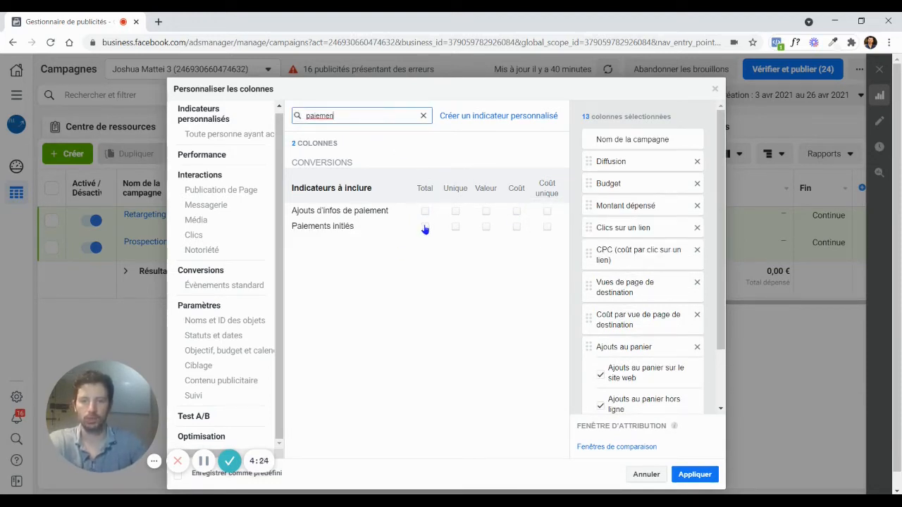
click(425, 227)
- Search for "acha" and add the total, value and cost columns for Achats, plus the ROAS des achats total
double_click(392, 116)
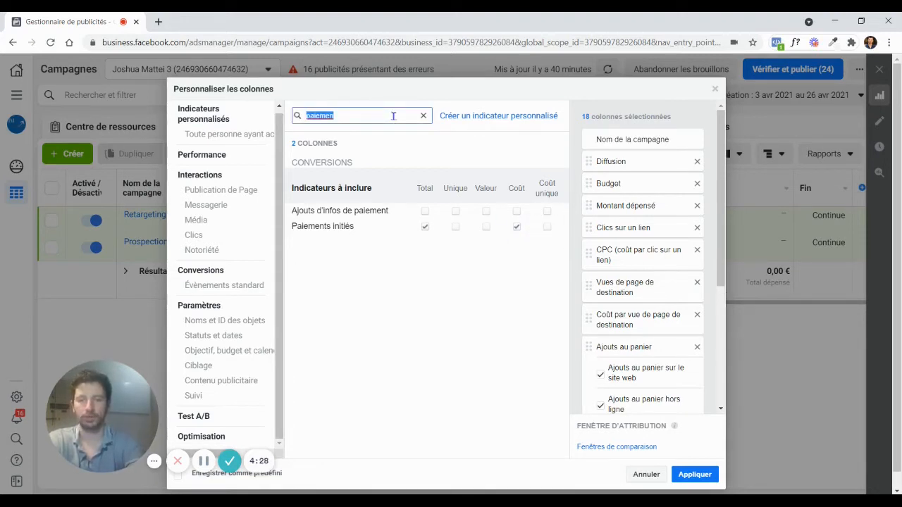
text(acha)
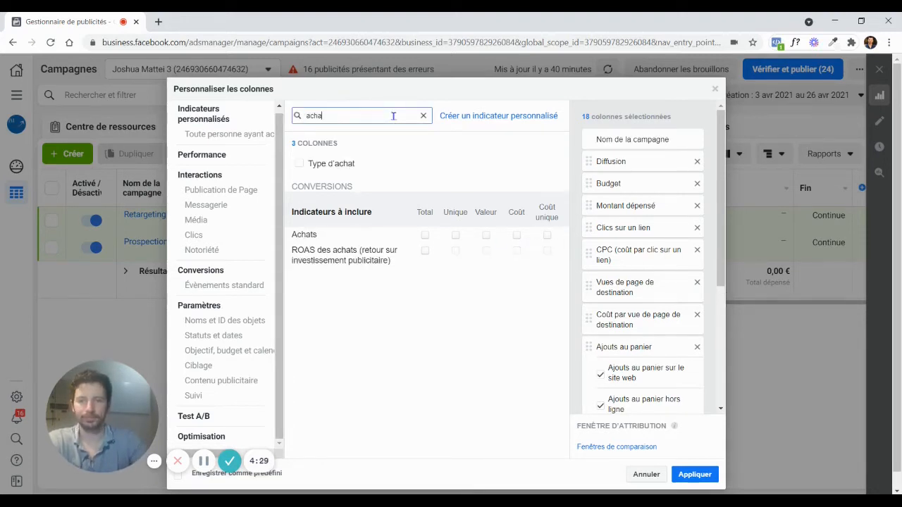
click(425, 236)
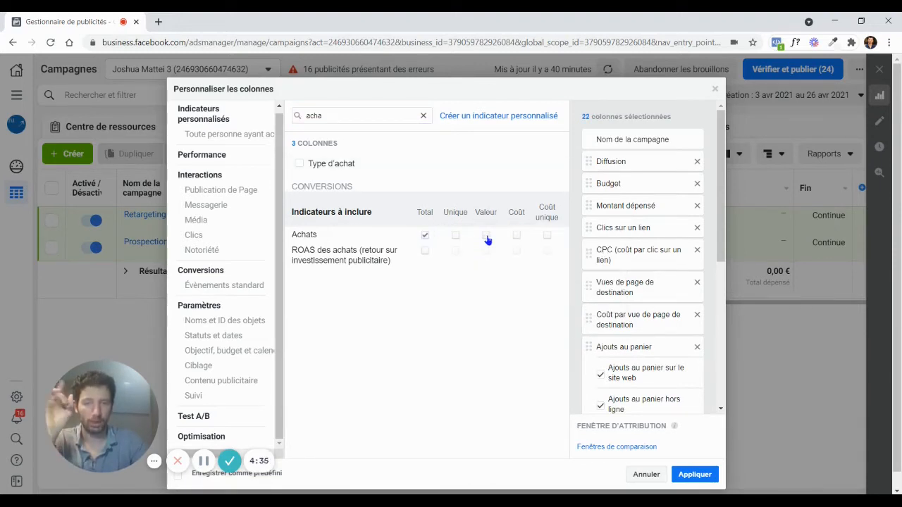
click(486, 236)
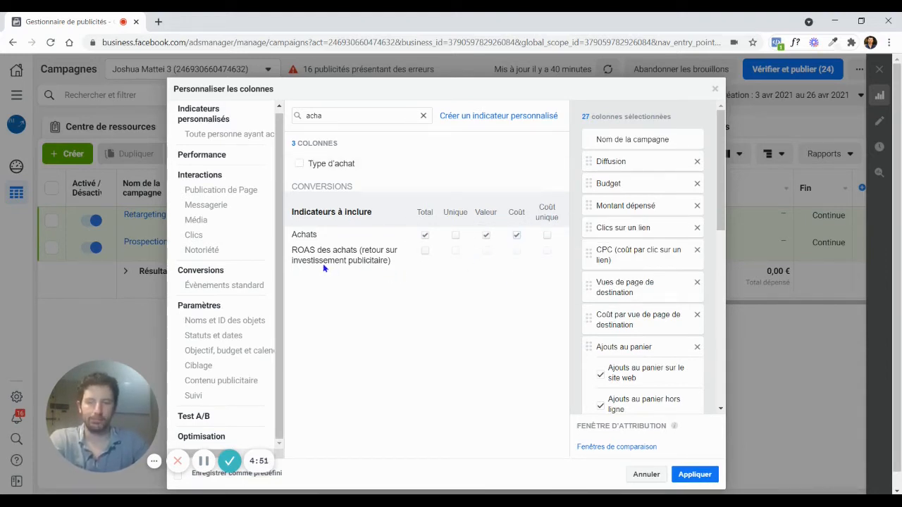
click(425, 251)
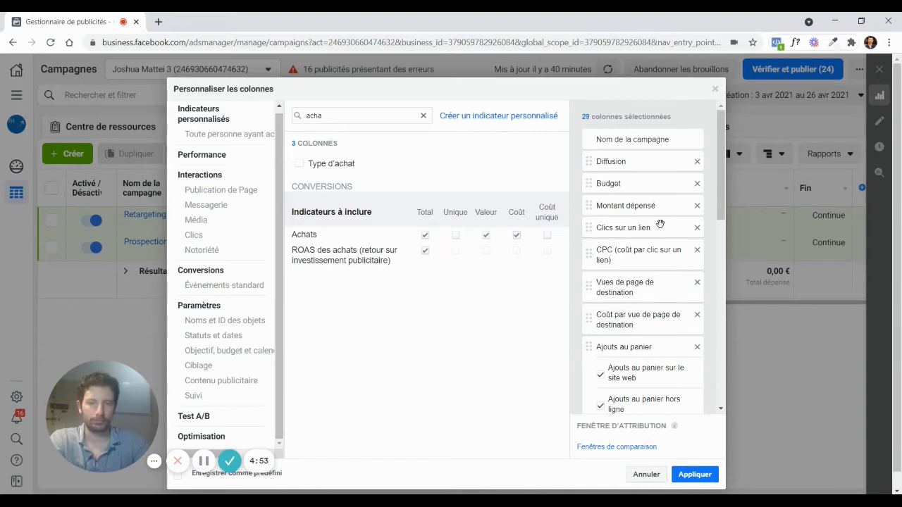
- Deselect the offline and Facebook sub-columns under Valeur de conversion des achats and Achats, keeping only the website ones
scroll(673, 237, down, 5)
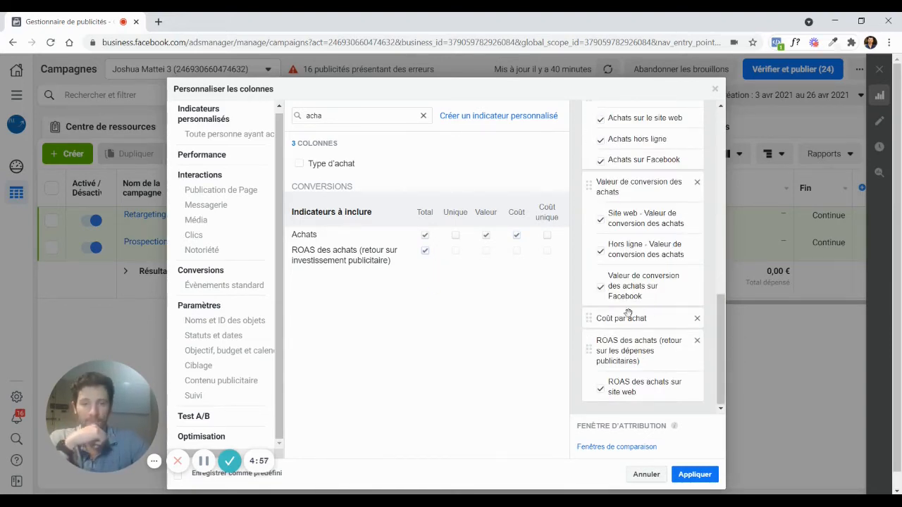
click(600, 252)
scroll(614, 256, up, 3)
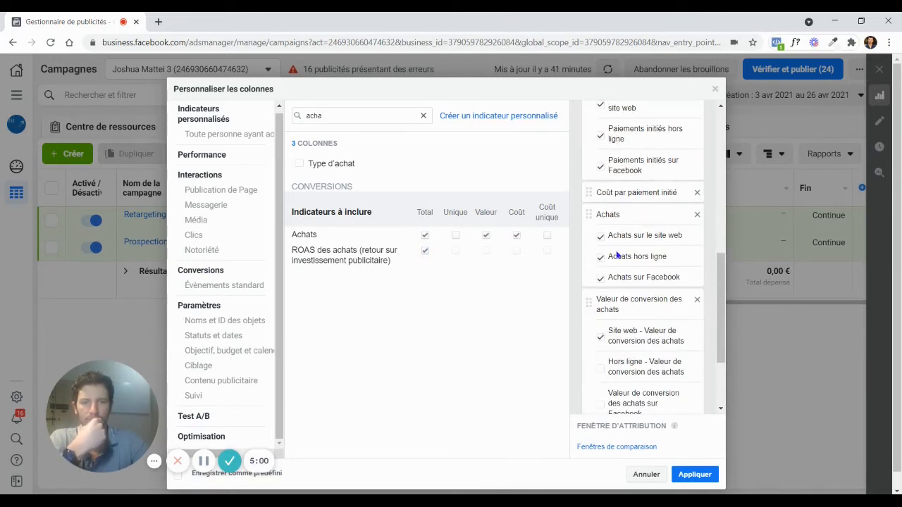
click(600, 258)
click(600, 278)
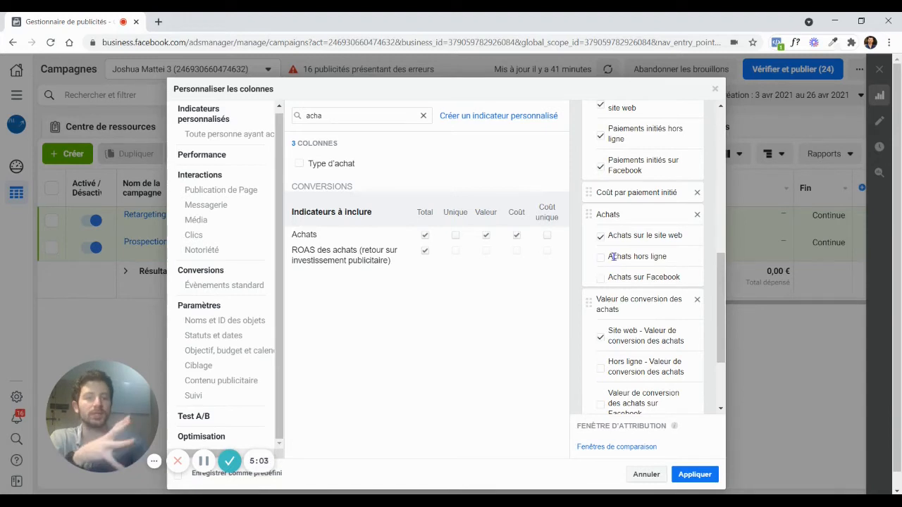
- Deselect the offline and Facebook sub-columns under Paiements initiés
scroll(611, 257, up, 1)
click(600, 193)
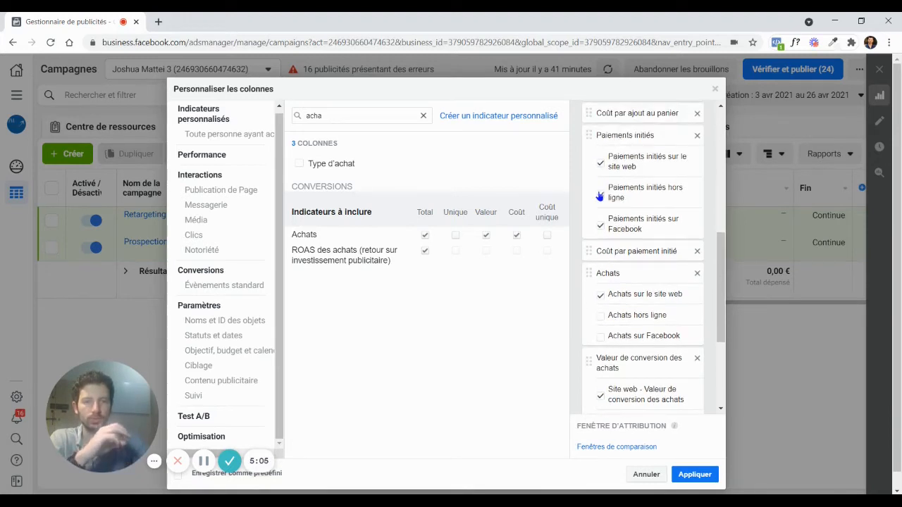
click(601, 225)
- Review the order and contents of the selected columns, from ROAS des achats up to Nom de la campagne
scroll(616, 233, down, 3)
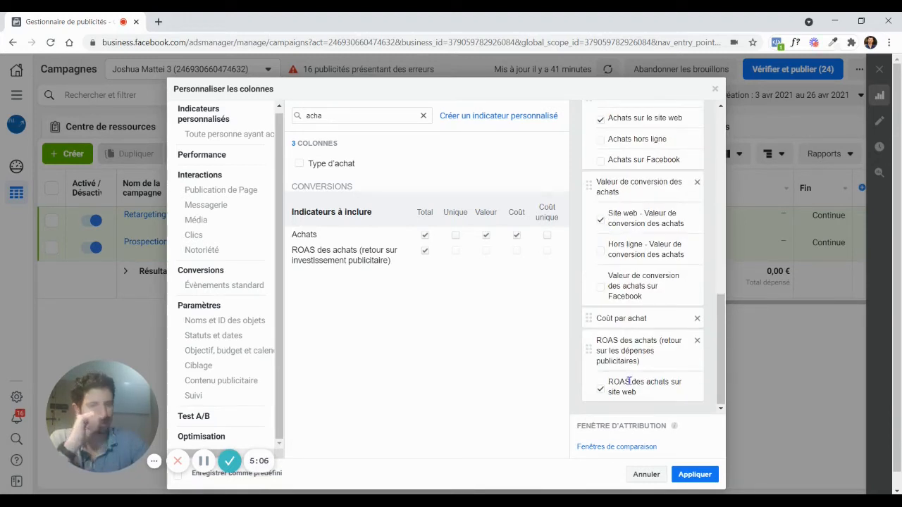
drag(92, 412, 858, 404)
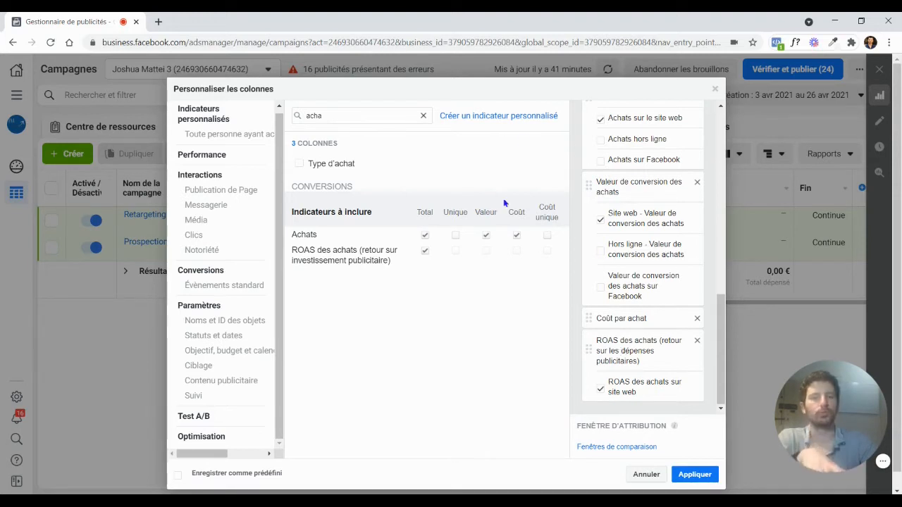
scroll(645, 256, up, 5)
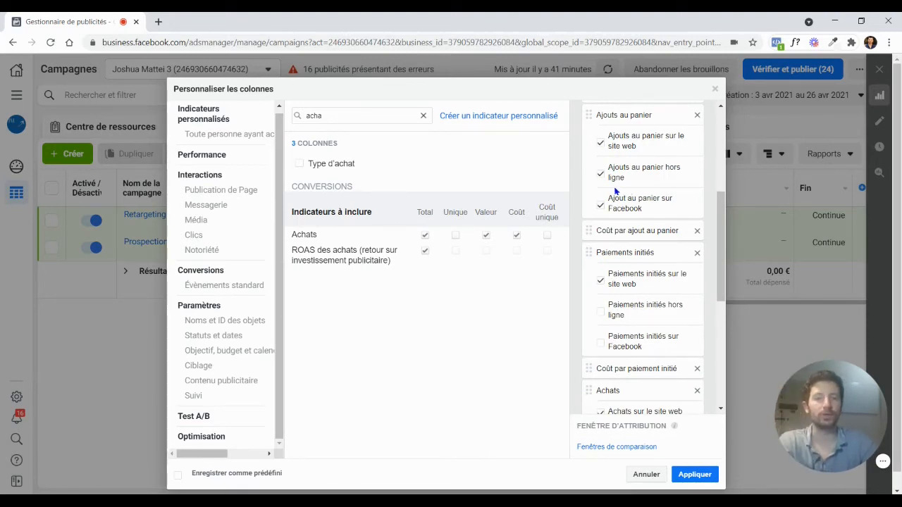
scroll(633, 288, up, 4)
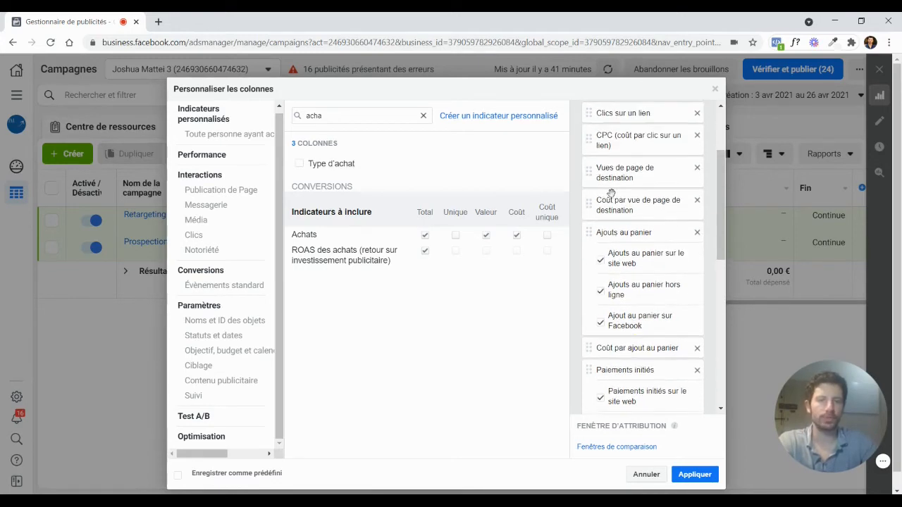
scroll(619, 194, up, 1)
scroll(620, 209, down, 1)
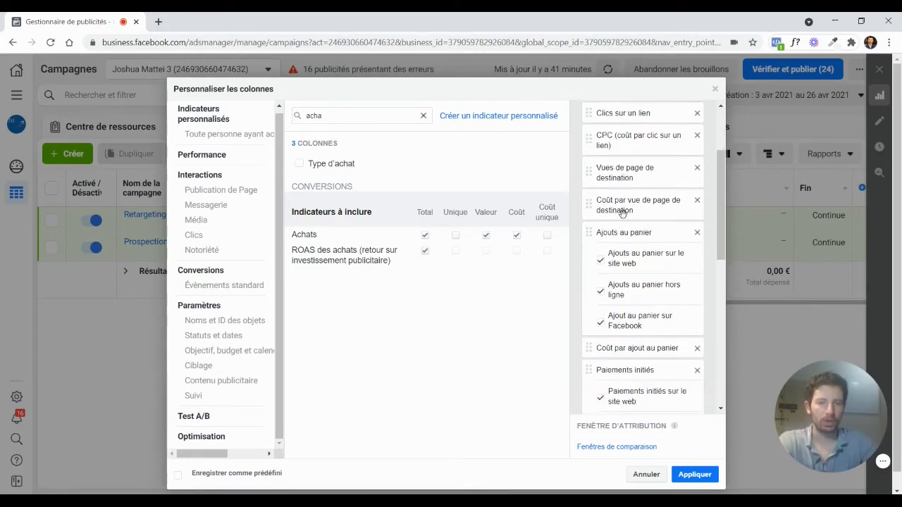
scroll(624, 224, up, 3)
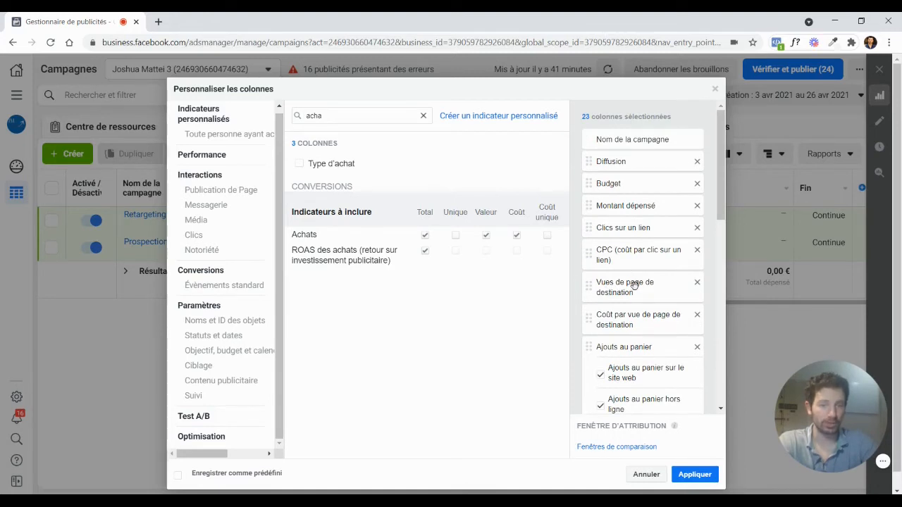
scroll(633, 284, down, 1)
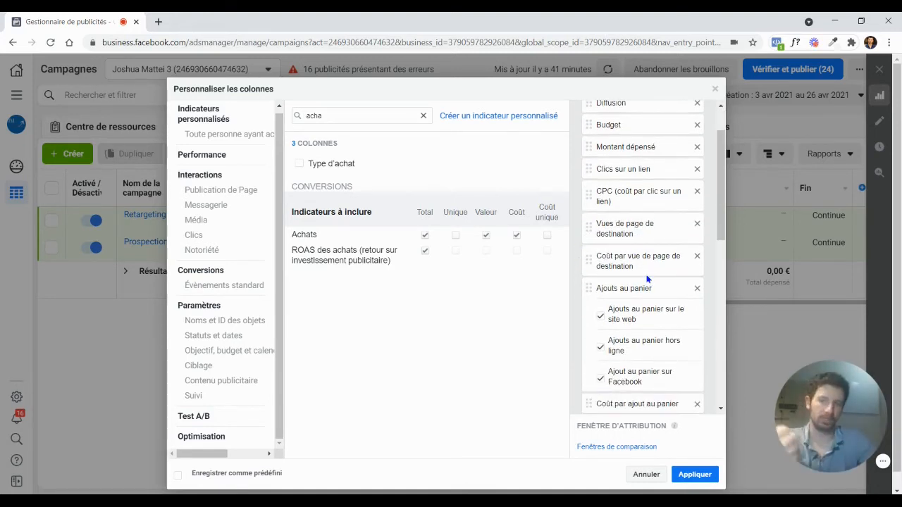
- Start a new custom metric named "% desti > atc" with the Pourcentage (%) format
click(468, 115)
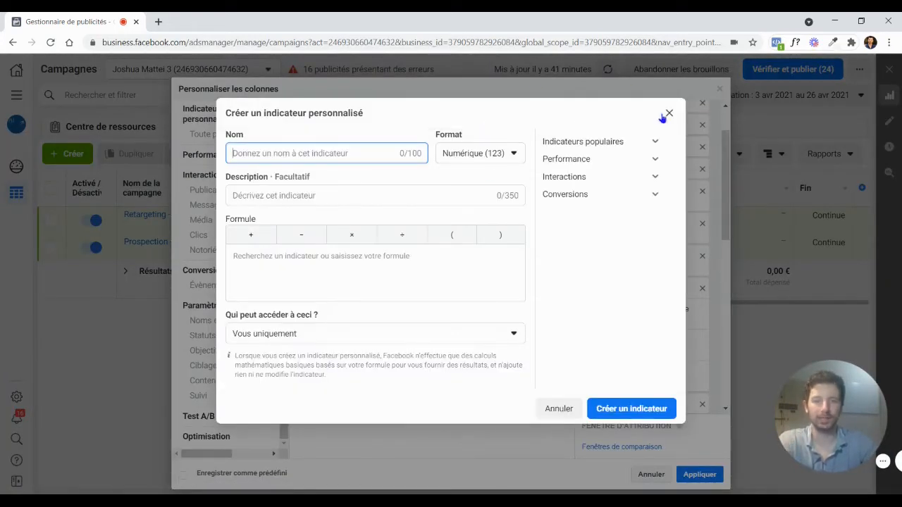
click(669, 114)
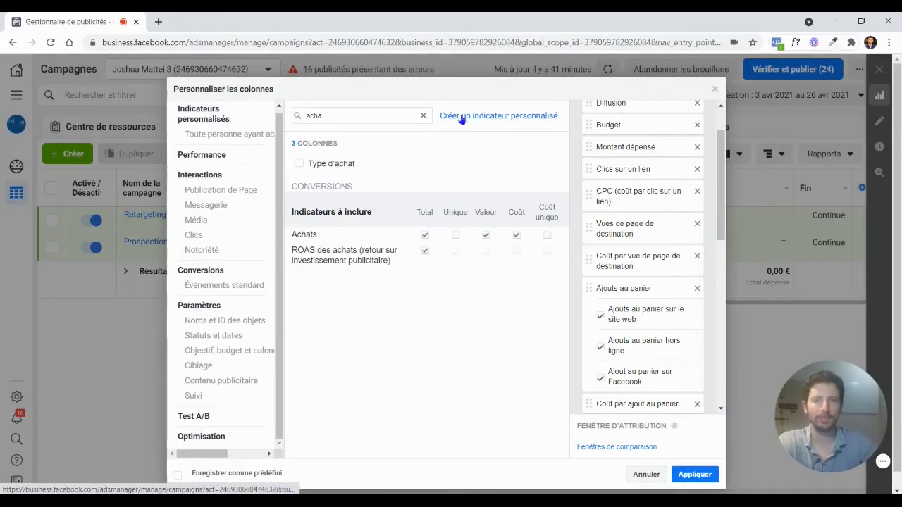
click(538, 118)
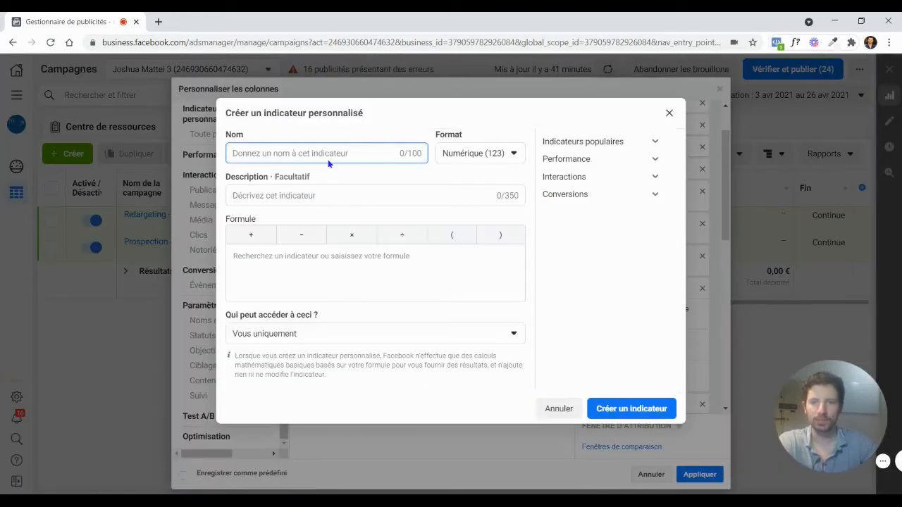
text(% desti >)
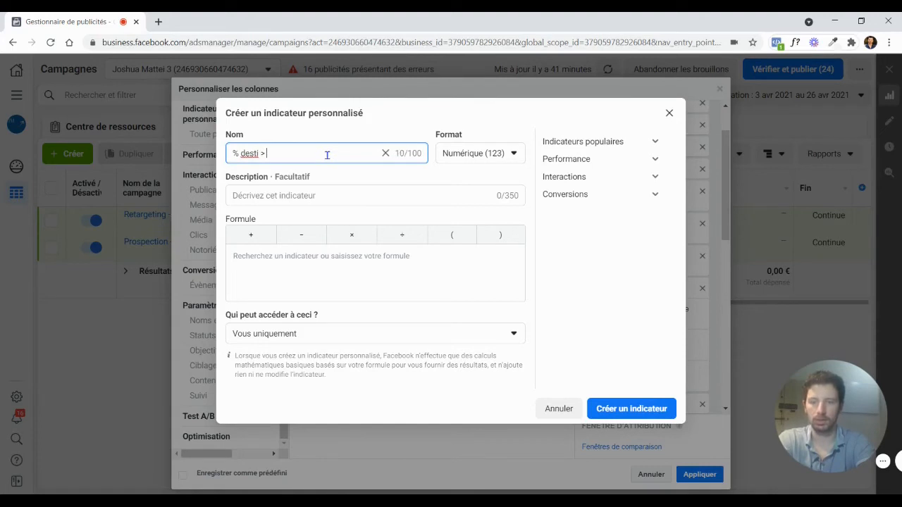
text(jout)
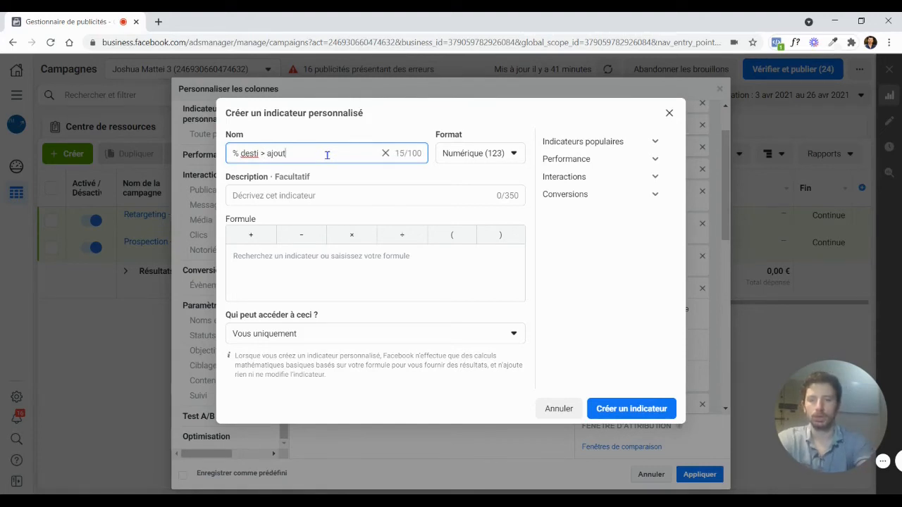
key(BackSpace)
key(BackSpace)
key(BackSpace)
key(BackSpace)
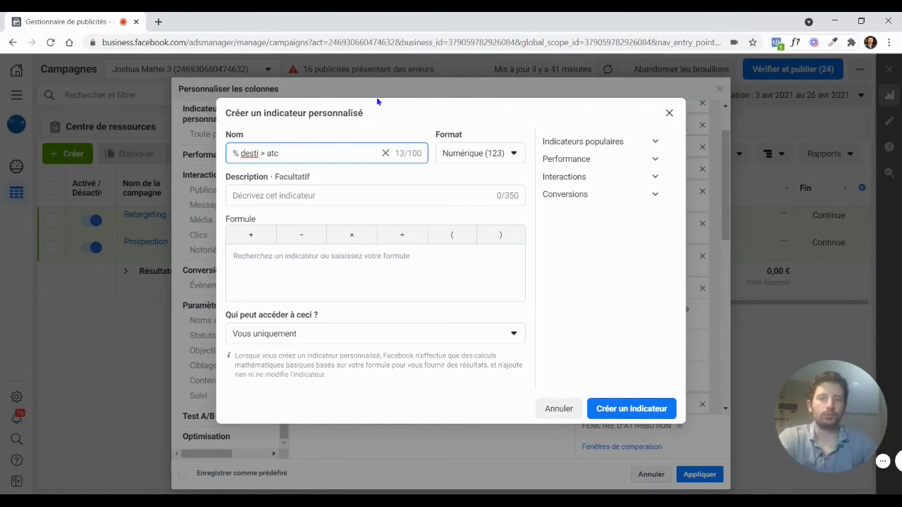
click(479, 153)
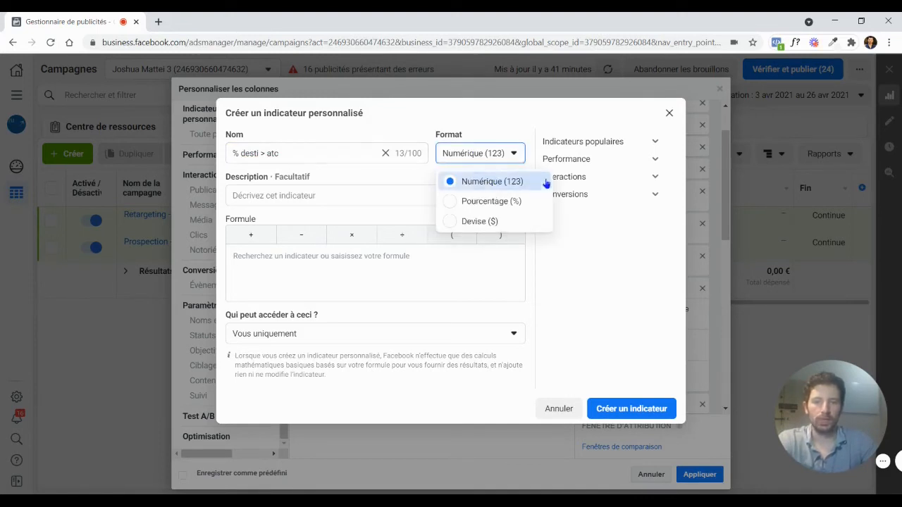
click(482, 202)
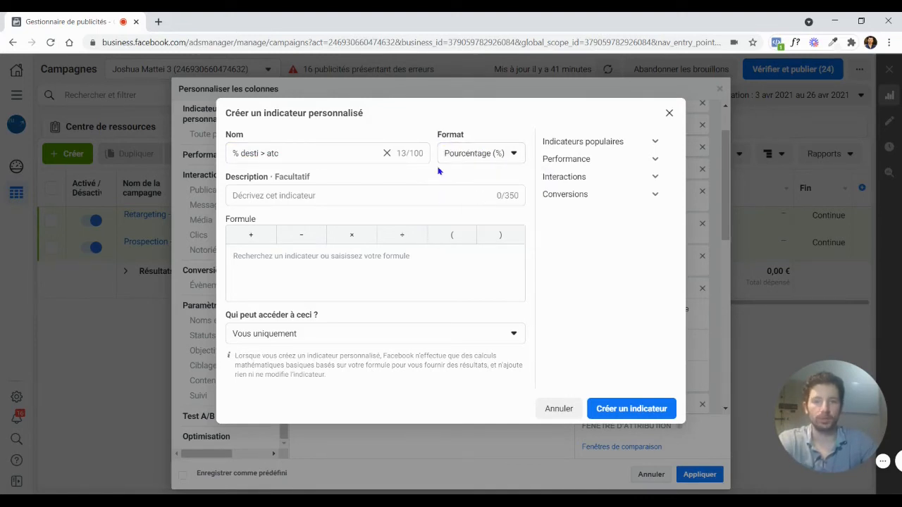
- Define the metric's formula as Ajouts au panier ÷ Vues de page de destination and grant access to everyone with access to the Entreprise
click(300, 255)
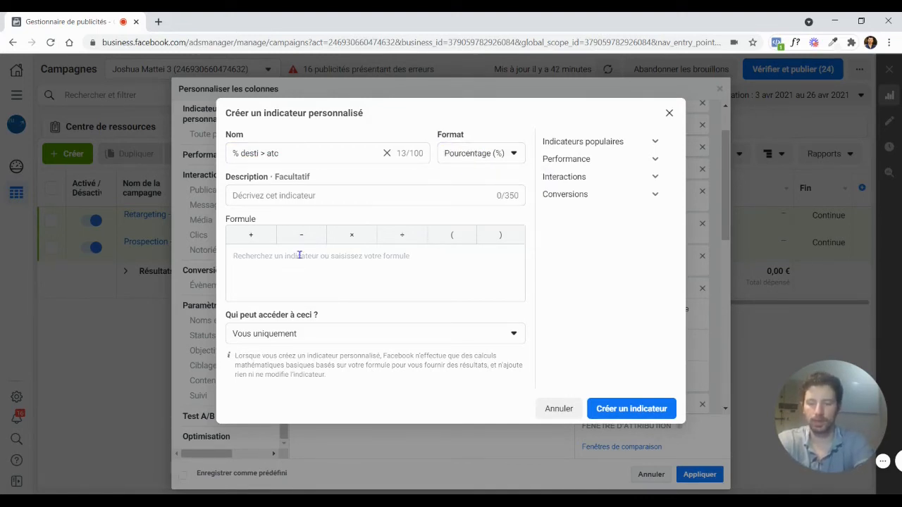
text(ajout)
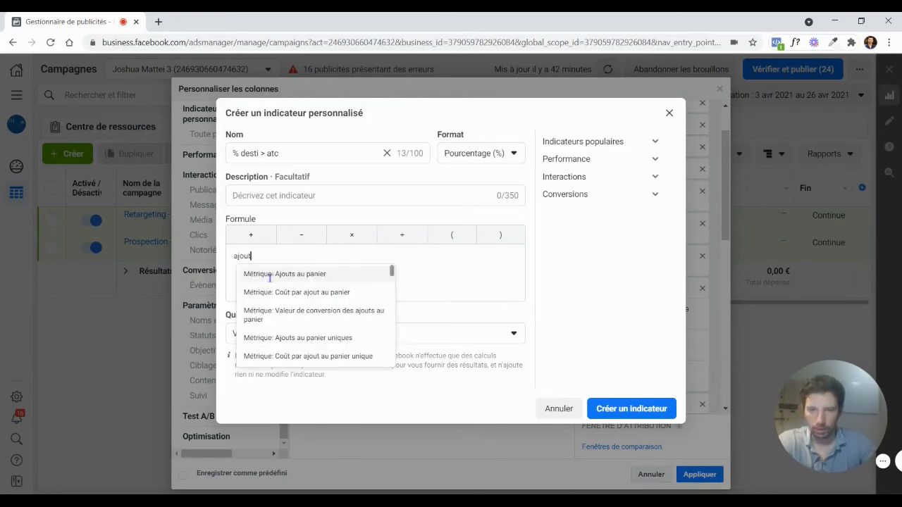
click(272, 275)
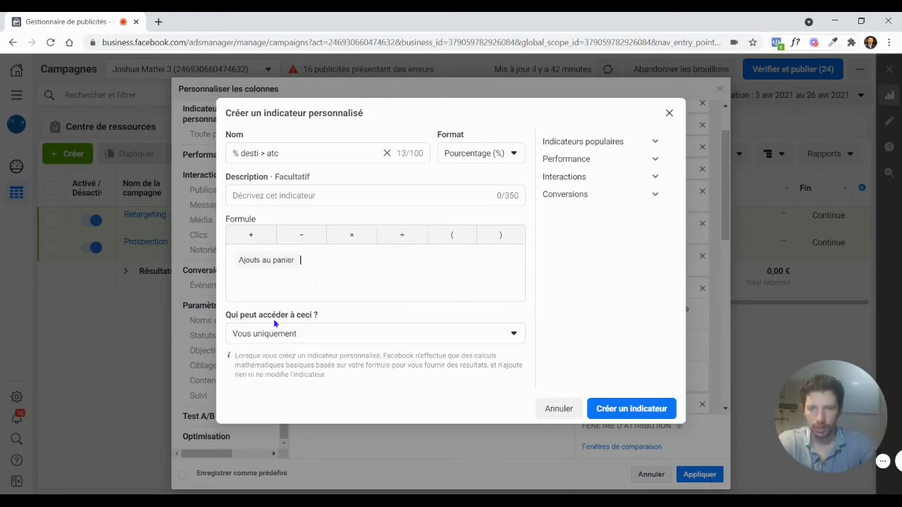
click(405, 235)
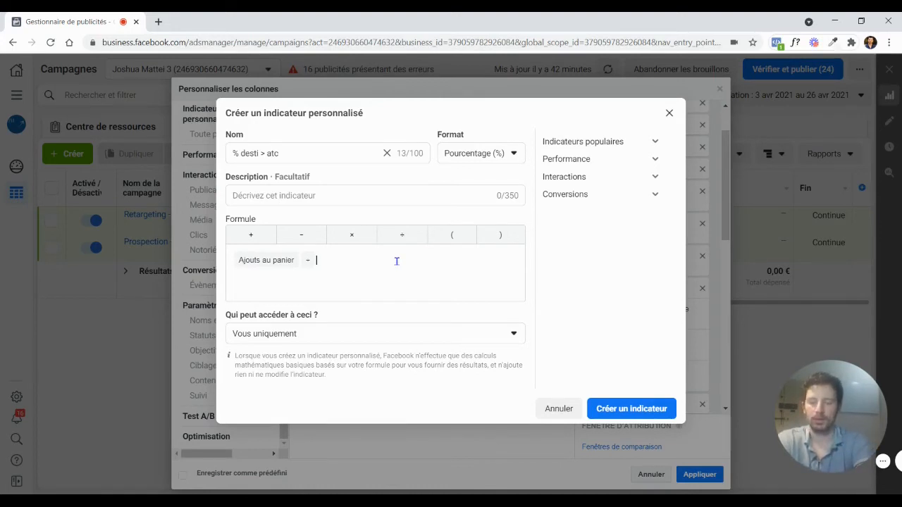
text(vue)
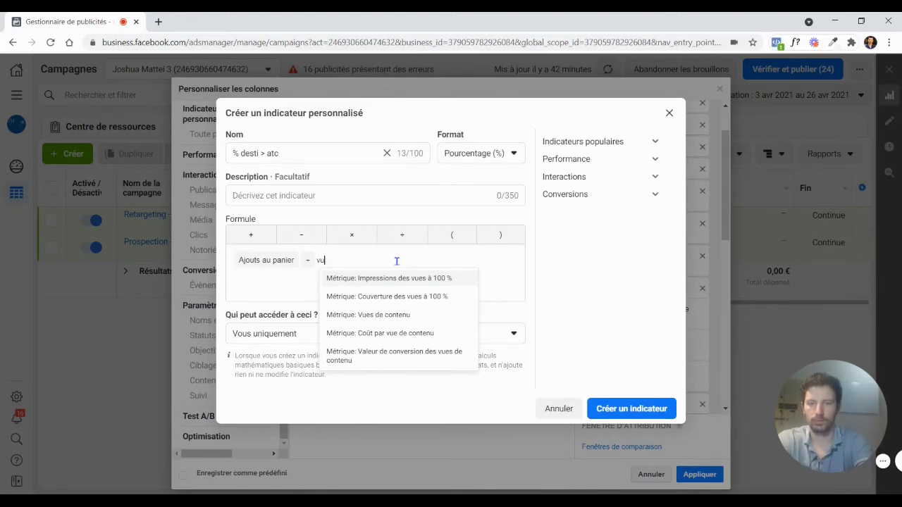
key(BackSpace)
key(BackSpace)
text(dest)
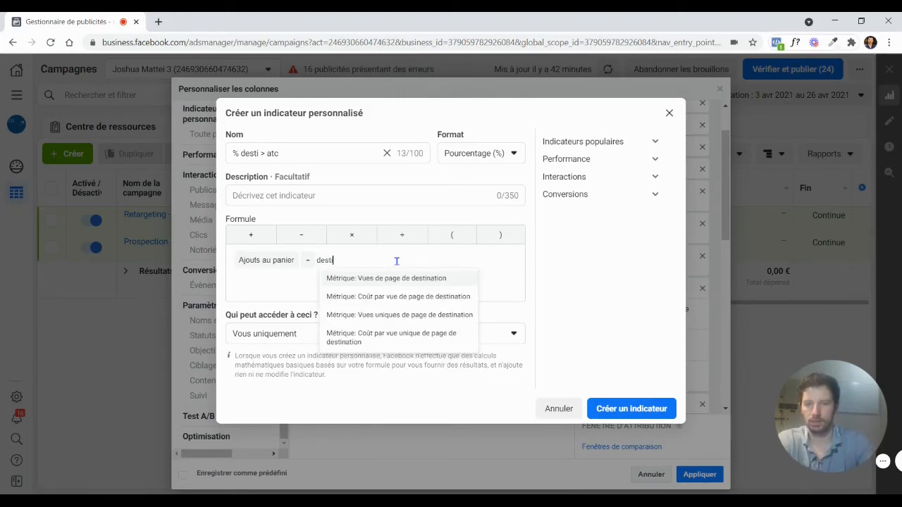
text(i)
click(342, 278)
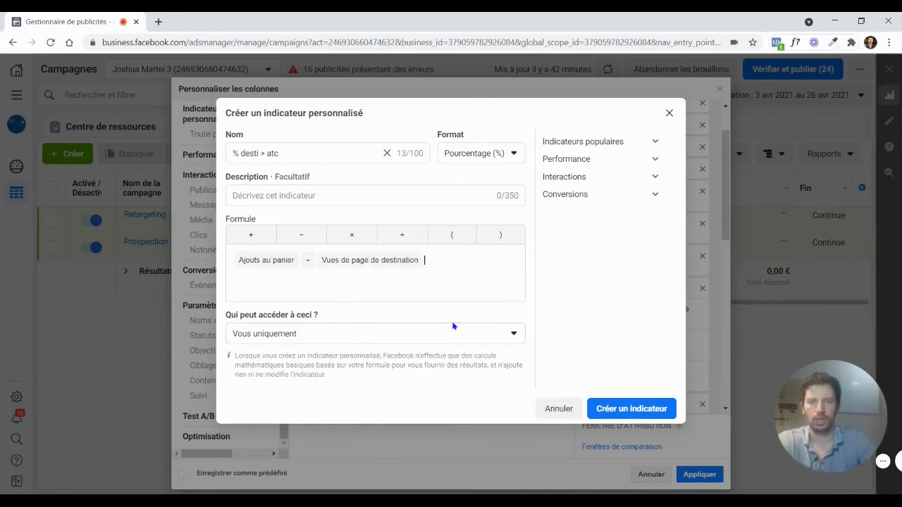
click(305, 339)
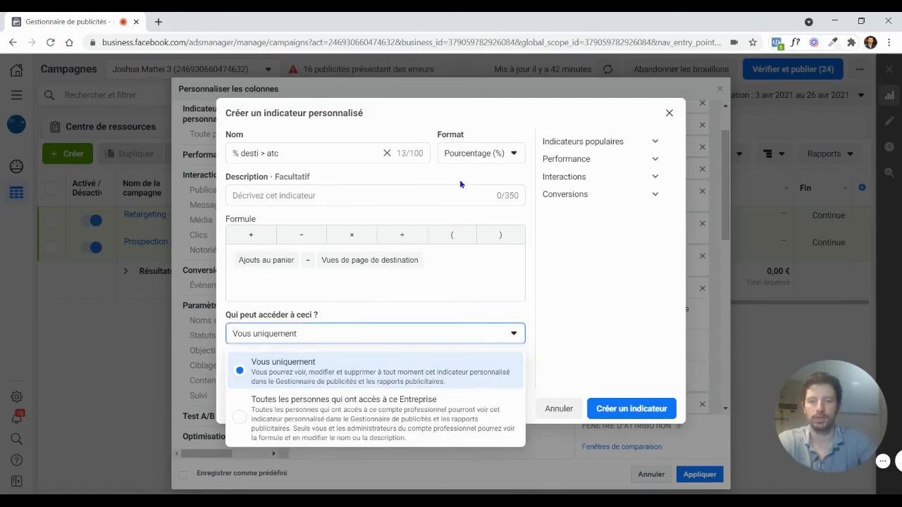
click(243, 416)
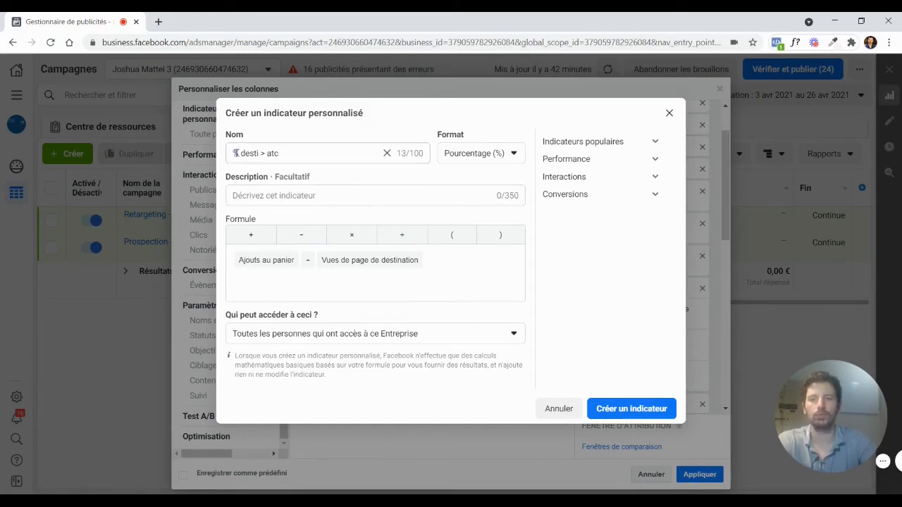
- Create the "% desti > atc" custom metric with the defined formula
click(284, 153)
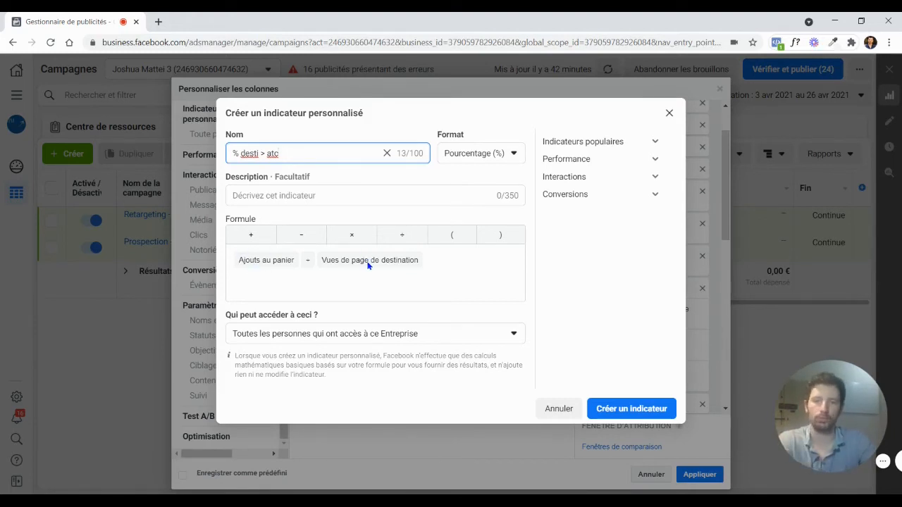
click(614, 403)
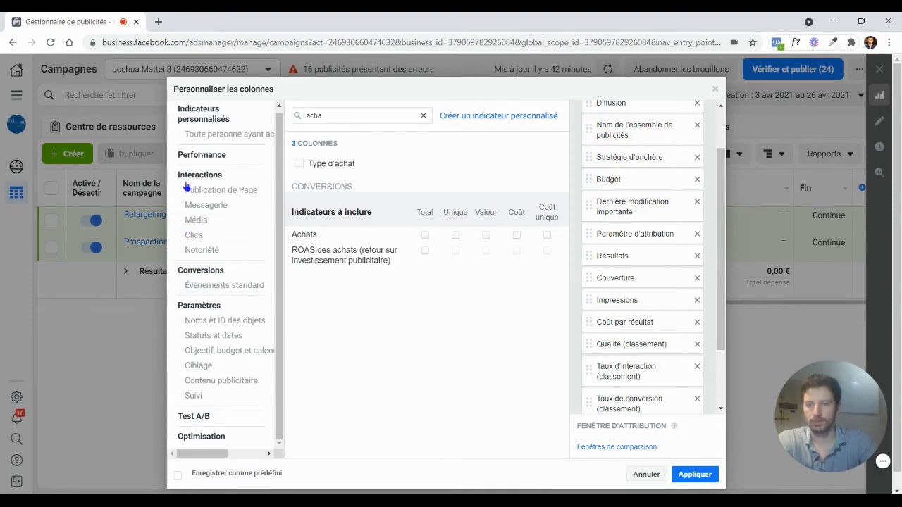
- Add the custom metric % desti > atc to the selected columns and place it directly after Nom de la campagne
click(200, 117)
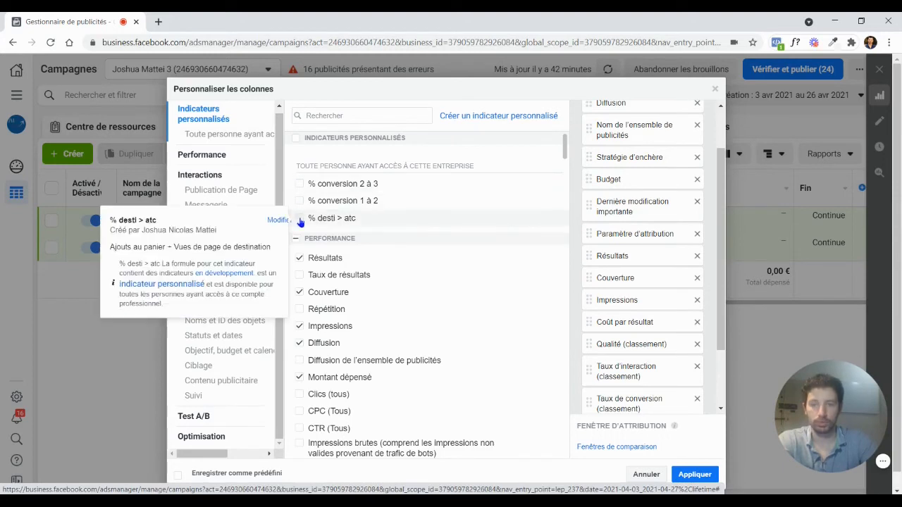
click(299, 222)
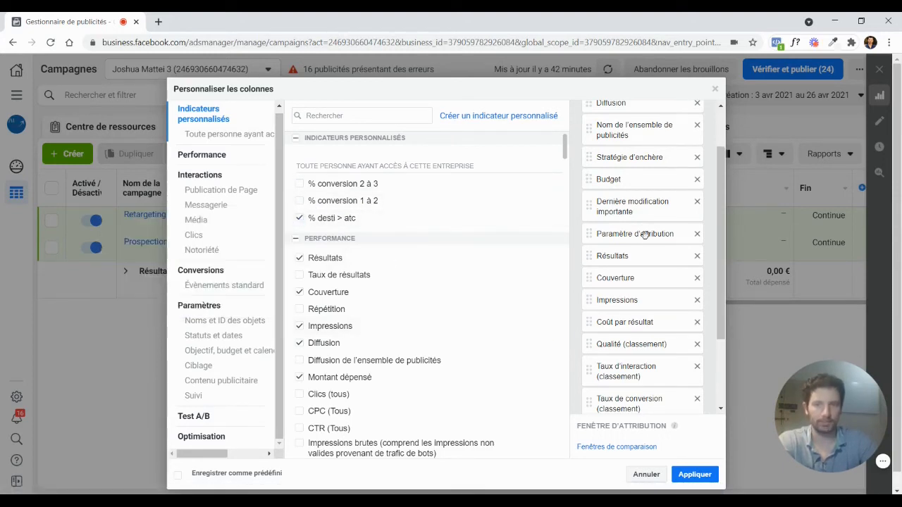
scroll(665, 235, down, 2)
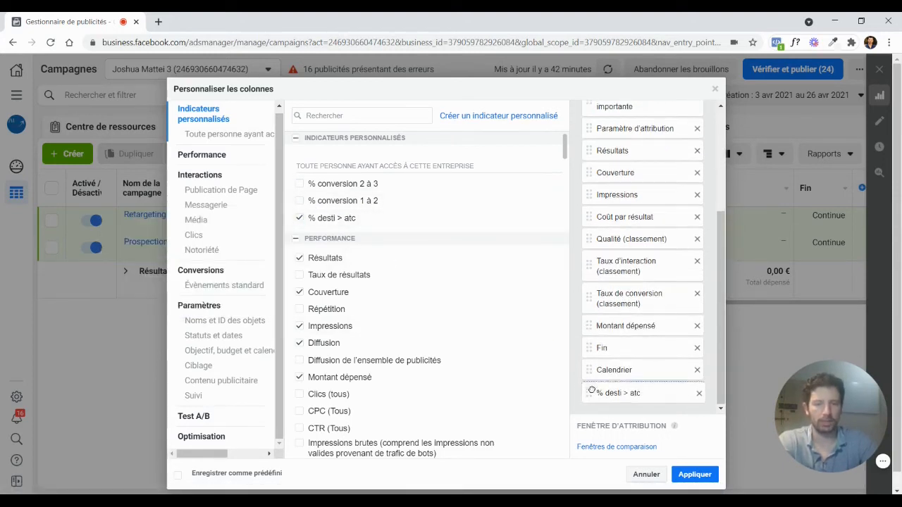
drag(592, 391, 587, 160)
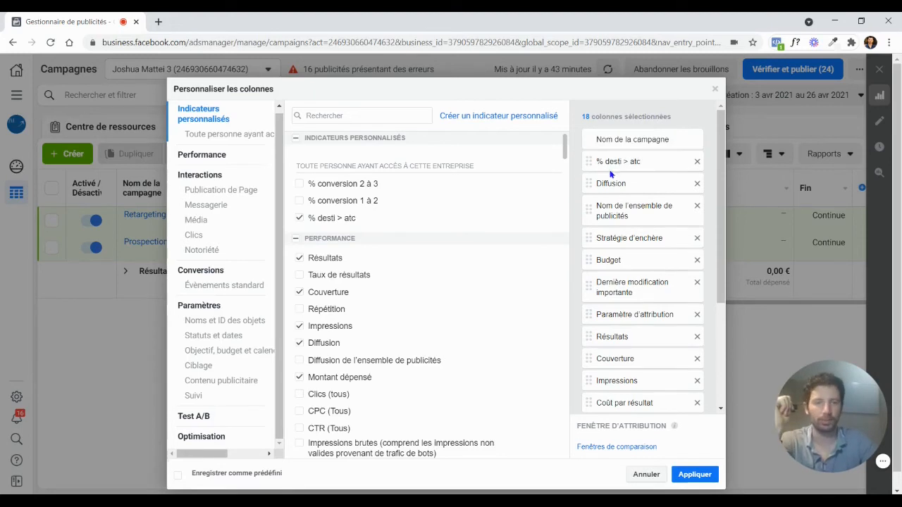
- Remove all selected columns from Diffusion through Calendrier, keeping only Nom de la campagne and % desti > atc
click(697, 185)
click(697, 184)
click(696, 185)
click(697, 184)
click(697, 184)
click(697, 185)
click(697, 185)
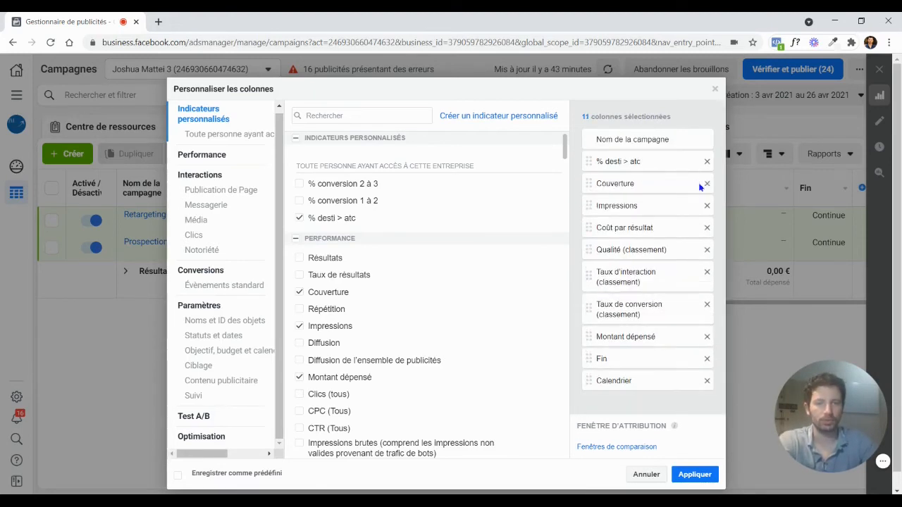
double_click(700, 187)
click(713, 185)
click(706, 184)
click(707, 184)
click(707, 184)
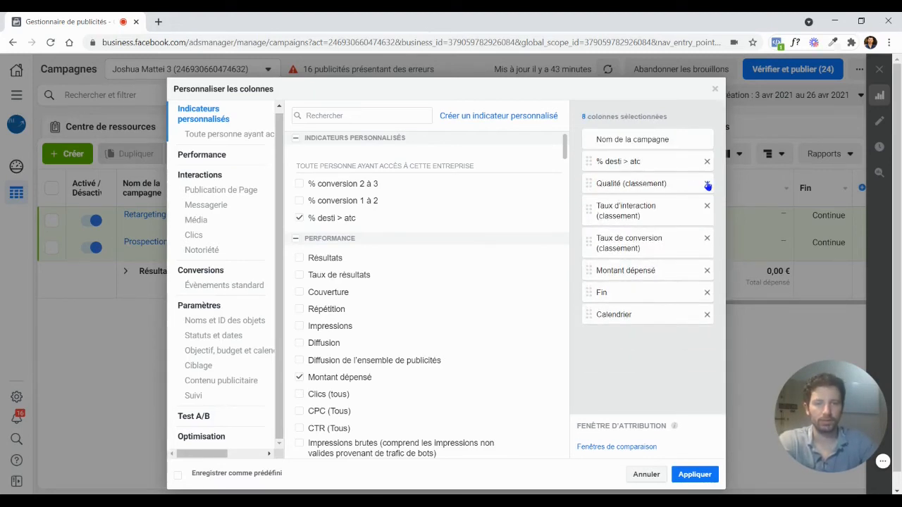
click(707, 184)
click(707, 184)
click(707, 184)
click(707, 184)
click(707, 184)
click(707, 184)
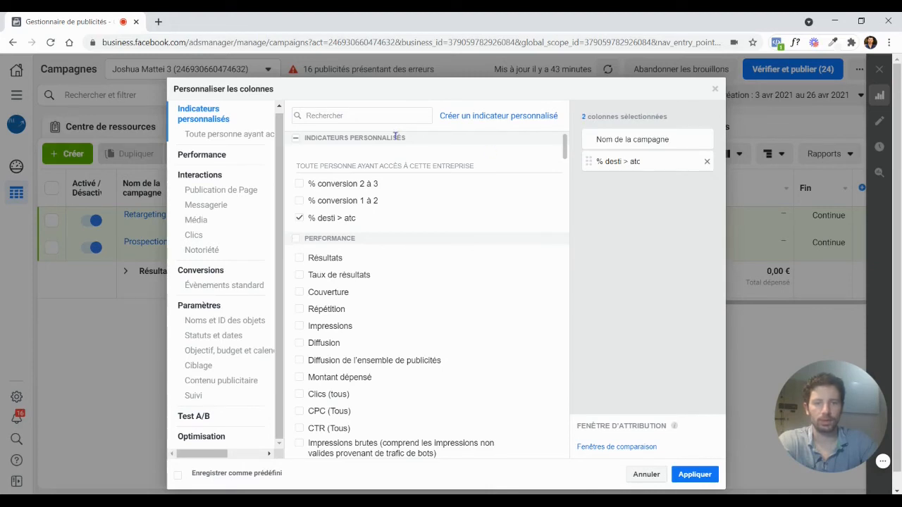
- Add the Montant dépensé, CPC (coût par clic sur un lien) and Clics sur un lien columns
click(374, 115)
text(montan)
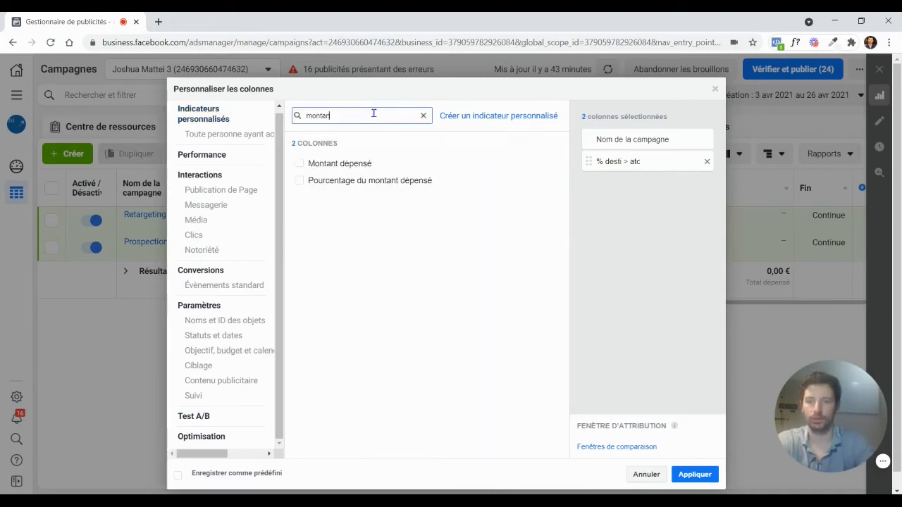
click(351, 164)
double_click(391, 118)
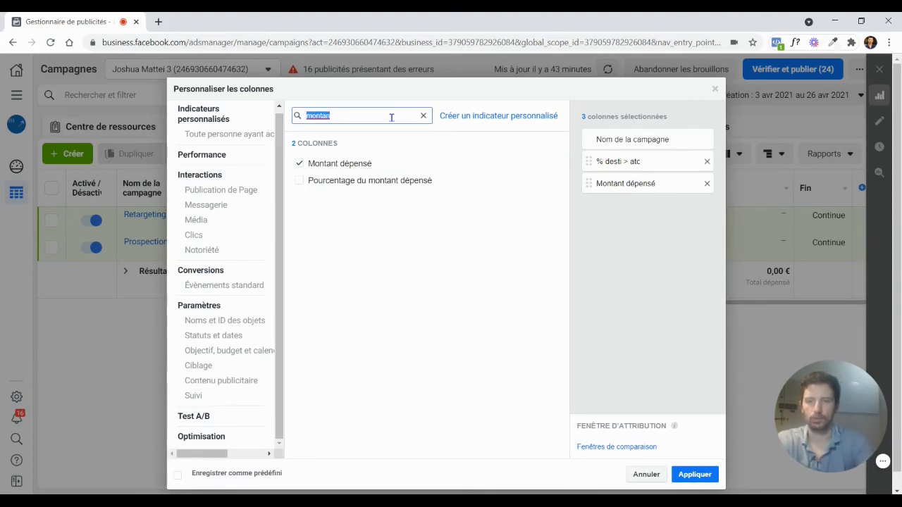
text(cpc)
click(299, 181)
double_click(323, 118)
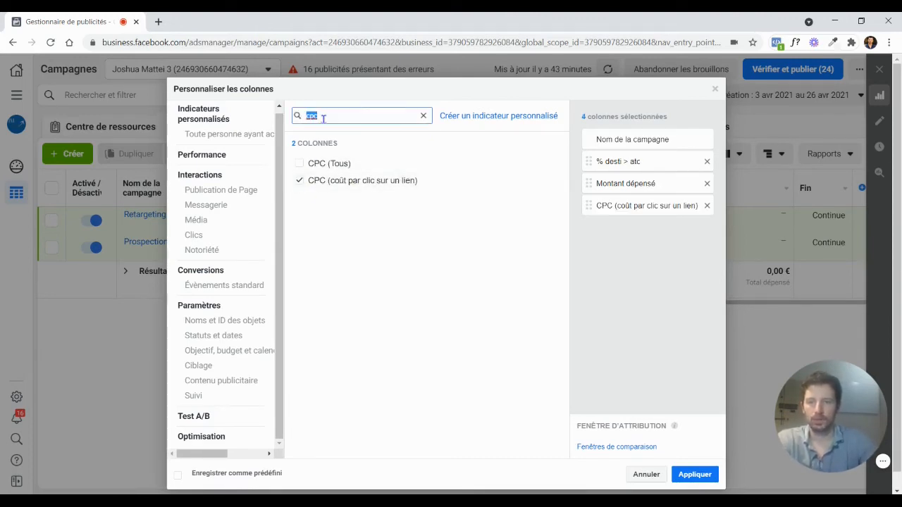
text(clic)
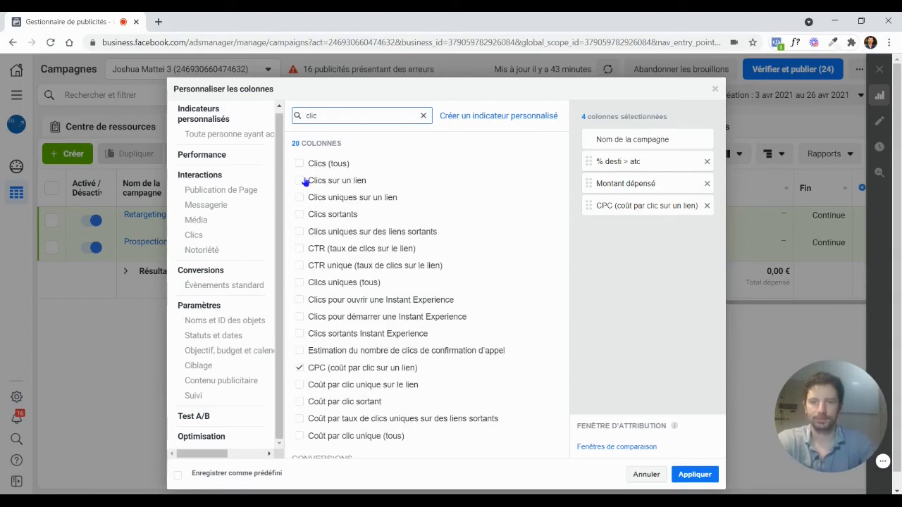
click(300, 180)
- Add the Total and Coût columns for Vues de page de destination
double_click(330, 117)
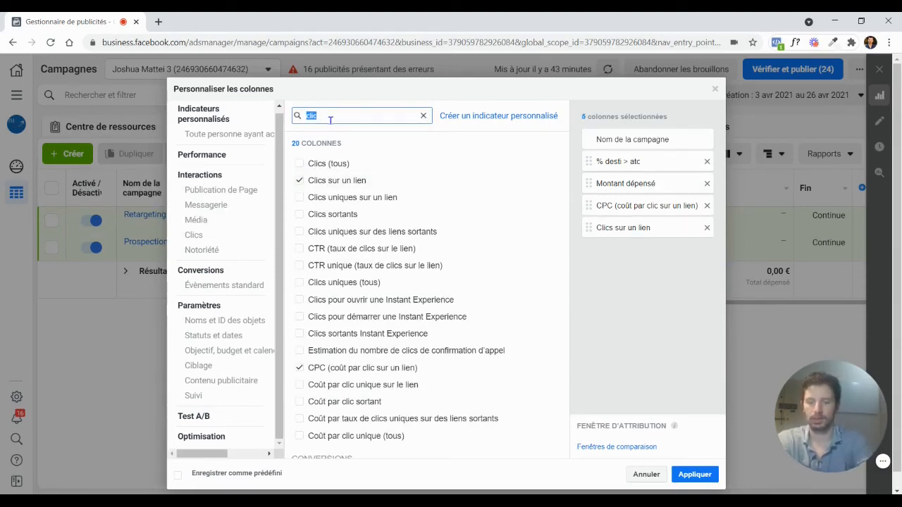
text(vue)
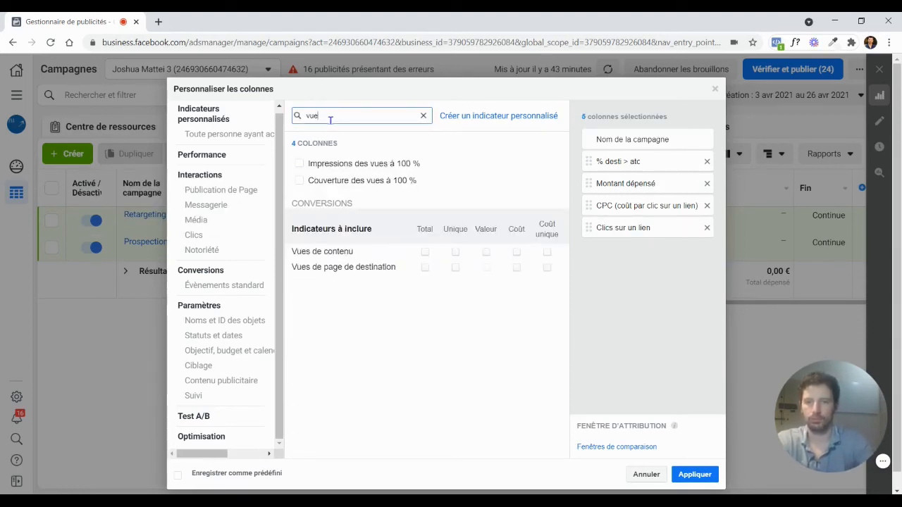
click(425, 267)
click(516, 268)
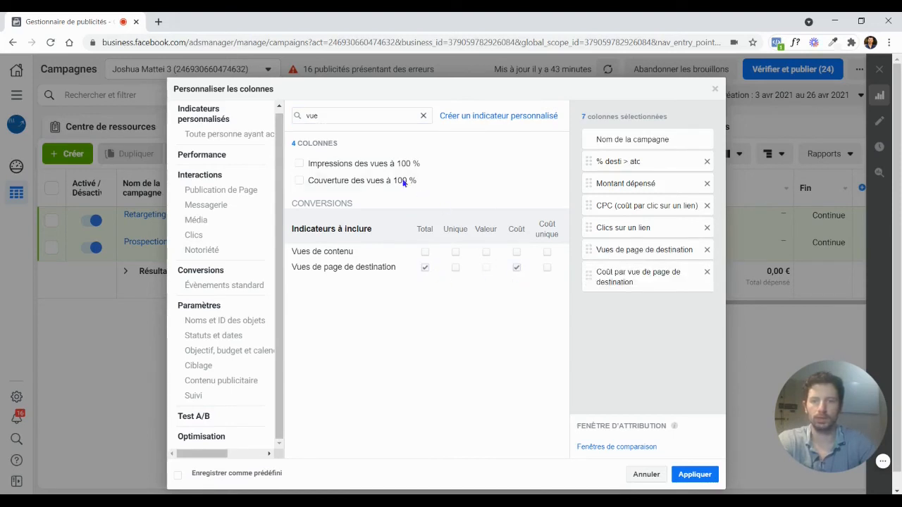
- Add the Total and Coût columns for Ajouts au panier
double_click(346, 118)
text(ajout)
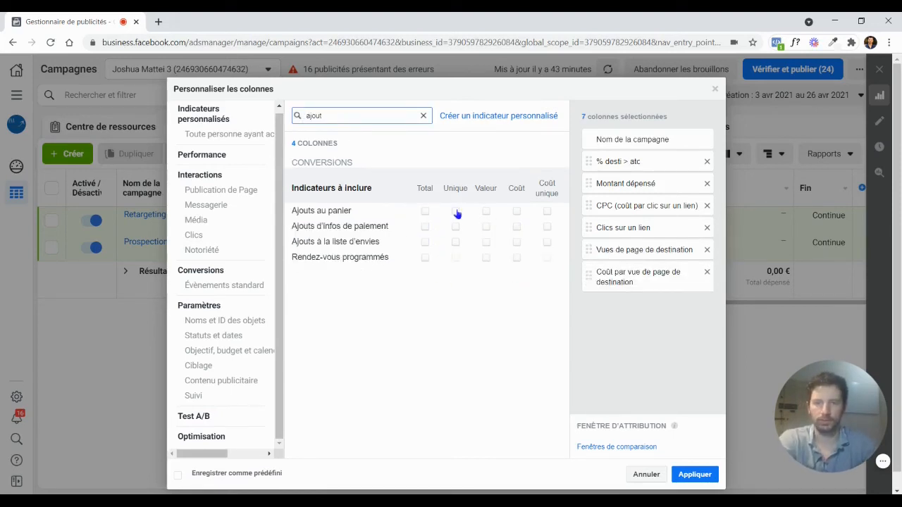
click(425, 211)
click(516, 212)
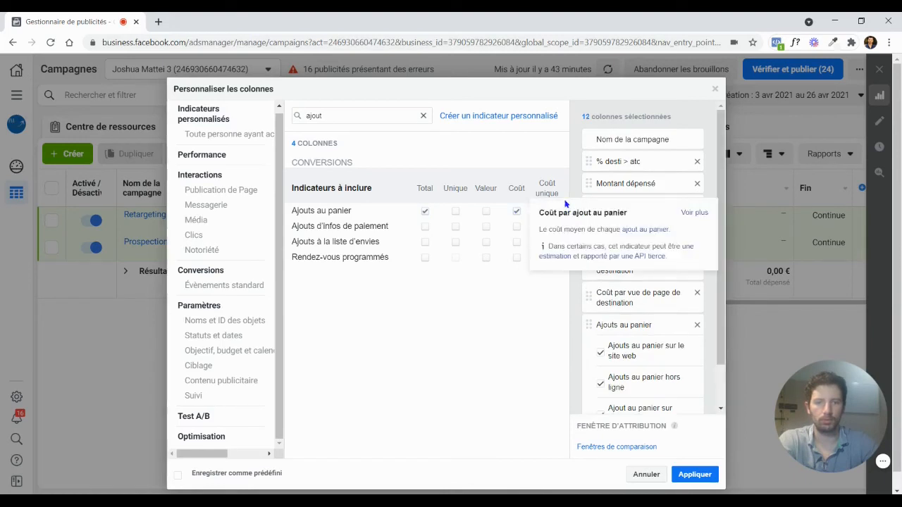
- Deselect the offline and Facebook sub-columns under Ajouts au panier
click(605, 384)
scroll(614, 339, down, 1)
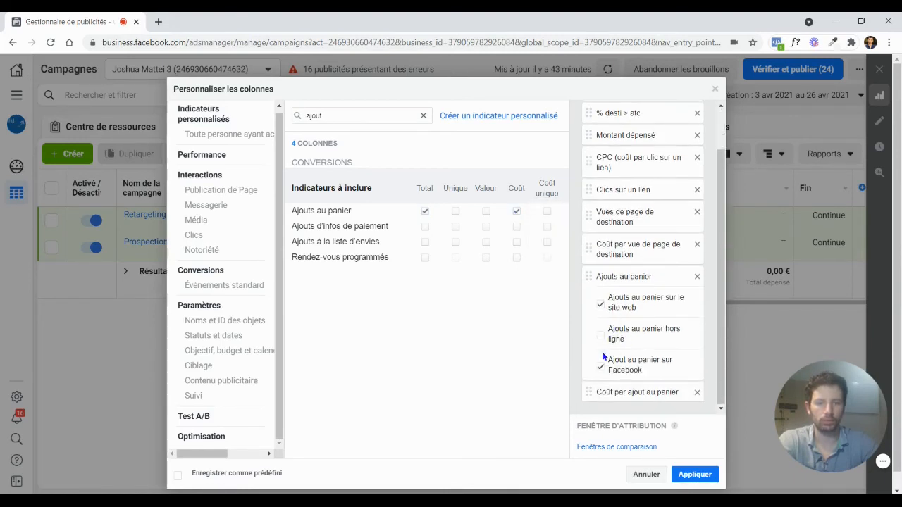
click(601, 366)
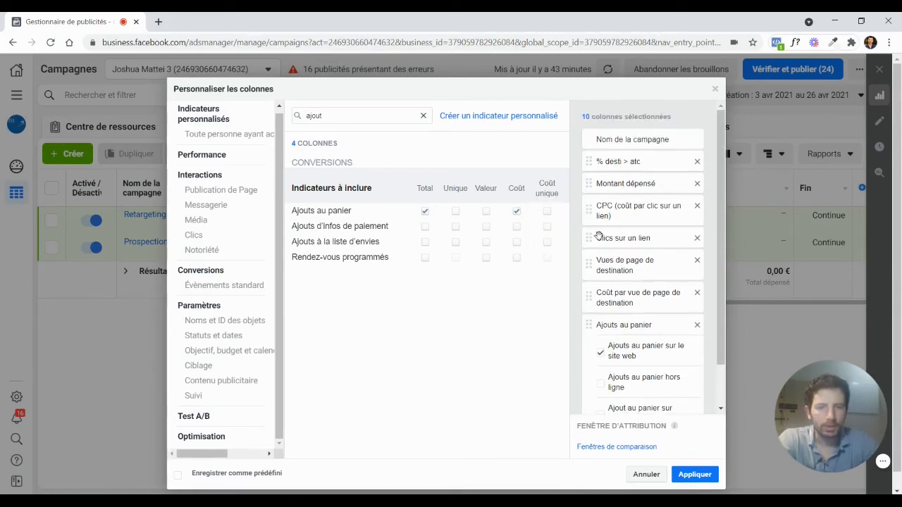
- Reorder the columns so Clics sur un lien precedes CPC and % desti > atc sits just before Ajouts au panier
drag(611, 233, 609, 198)
drag(605, 161, 610, 303)
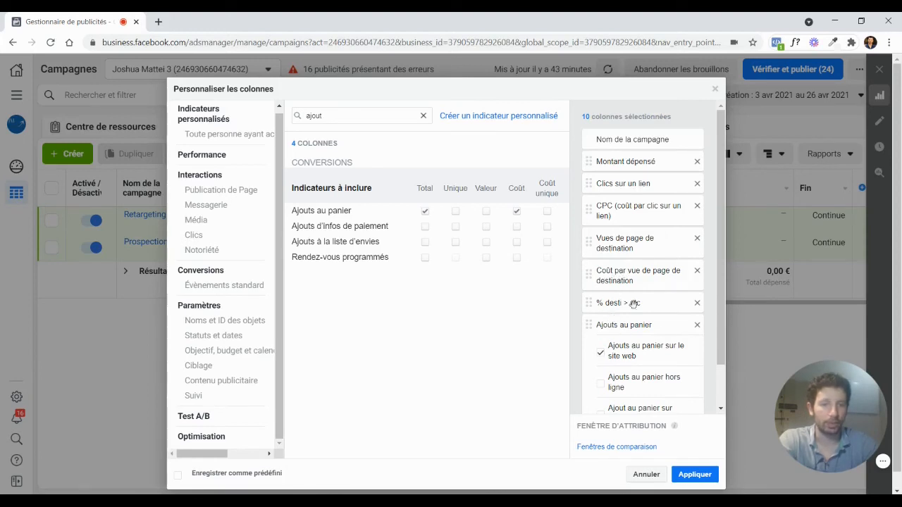
- Save the column set as a preset named "Vue 1" and apply it to the campaigns table
scroll(611, 273, down, 1)
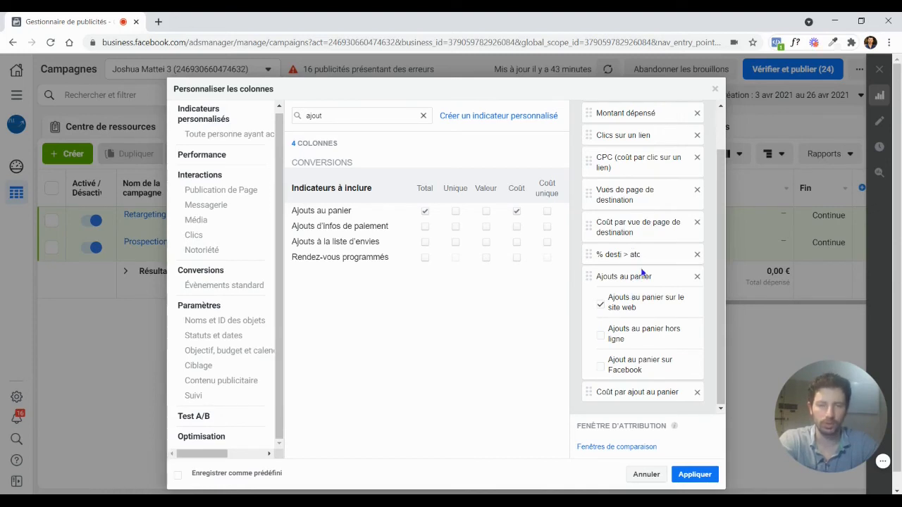
click(213, 478)
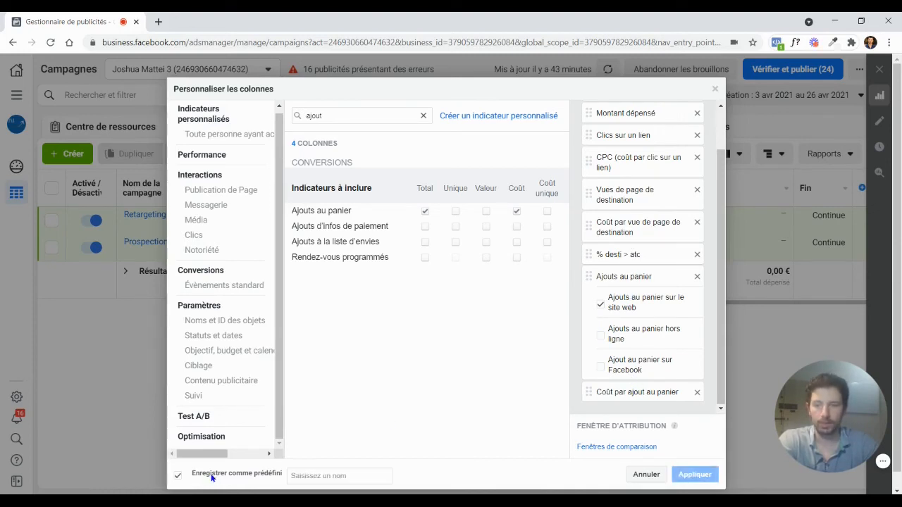
click(319, 475)
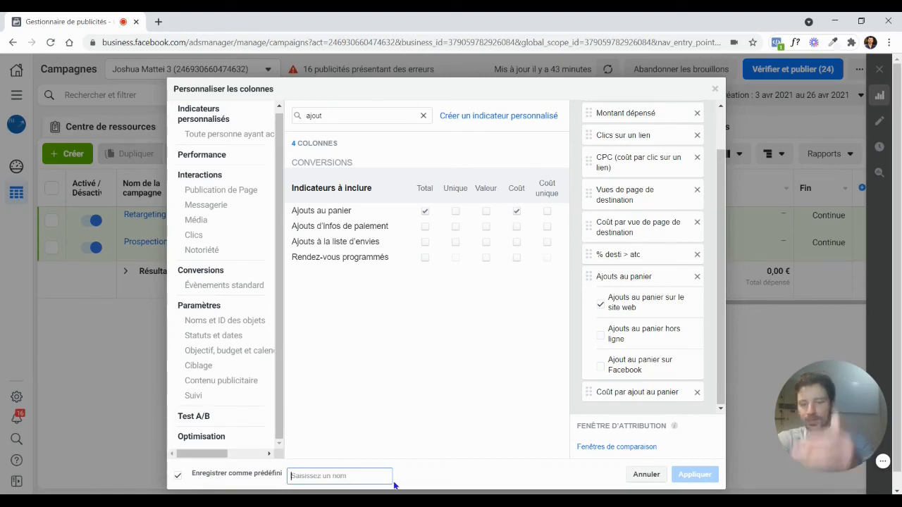
text(Vue 1)
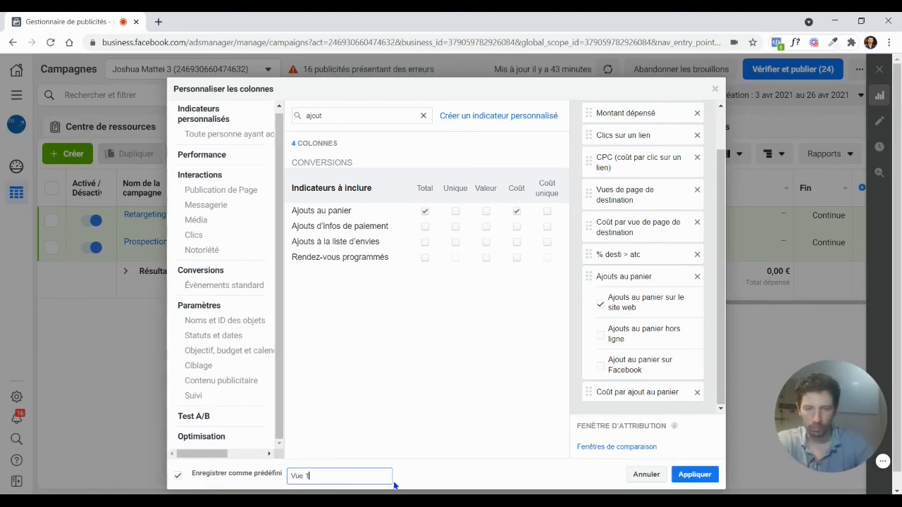
click(695, 476)
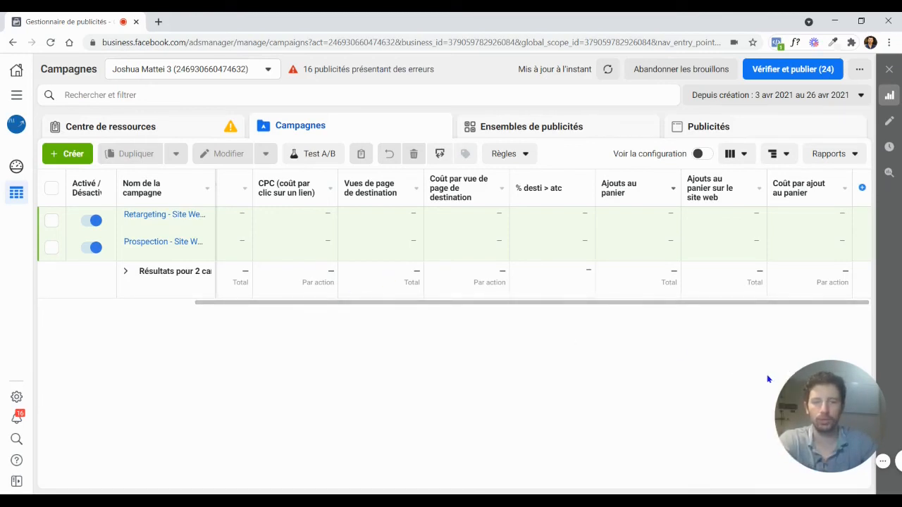
- Check the list of column presets for the saved Vue 1 preset
mouse_move(409, 308)
mouse_down()
mouse_move(272, 308)
mouse_move(211, 319)
mouse_move(403, 324)
mouse_up()
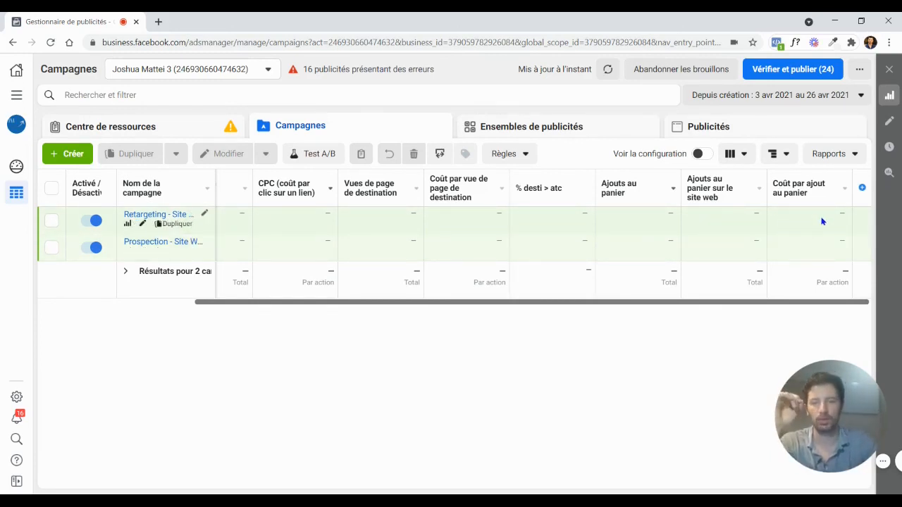
click(735, 154)
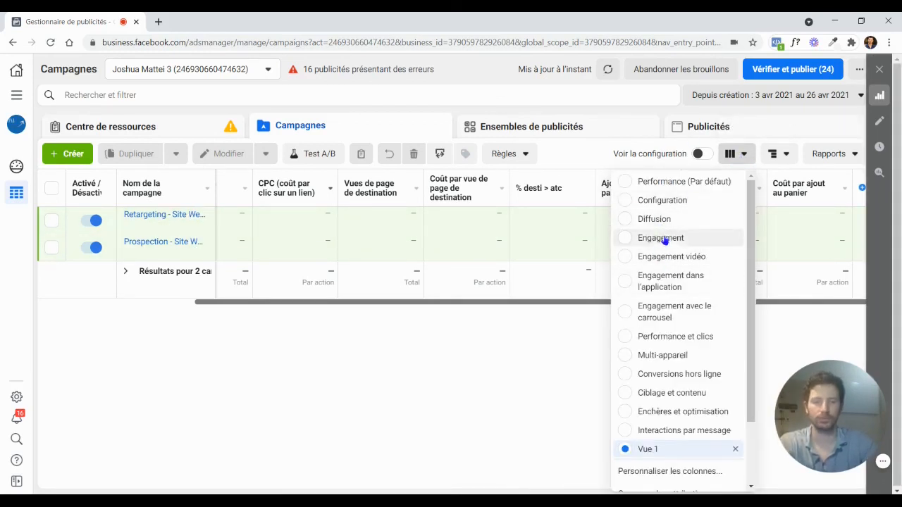
scroll(664, 237, down, 1)
click(469, 365)
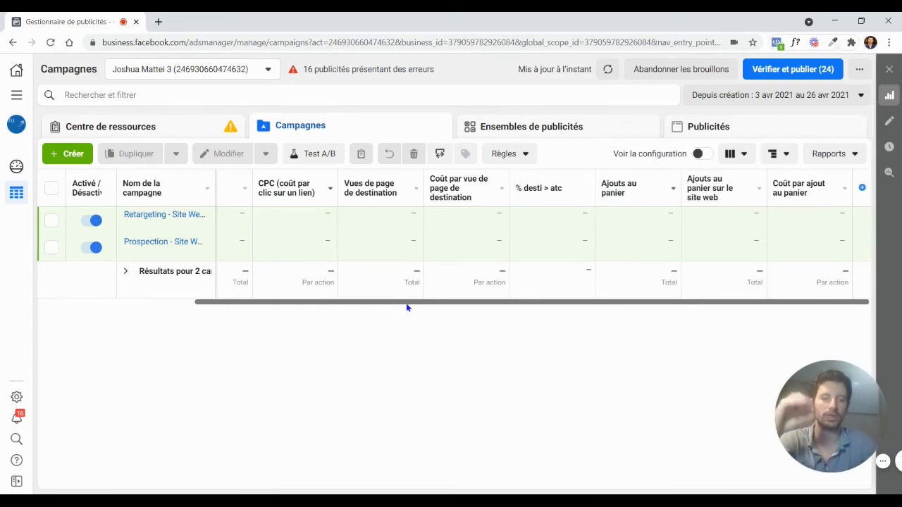
drag(849, 407, 782, 407)
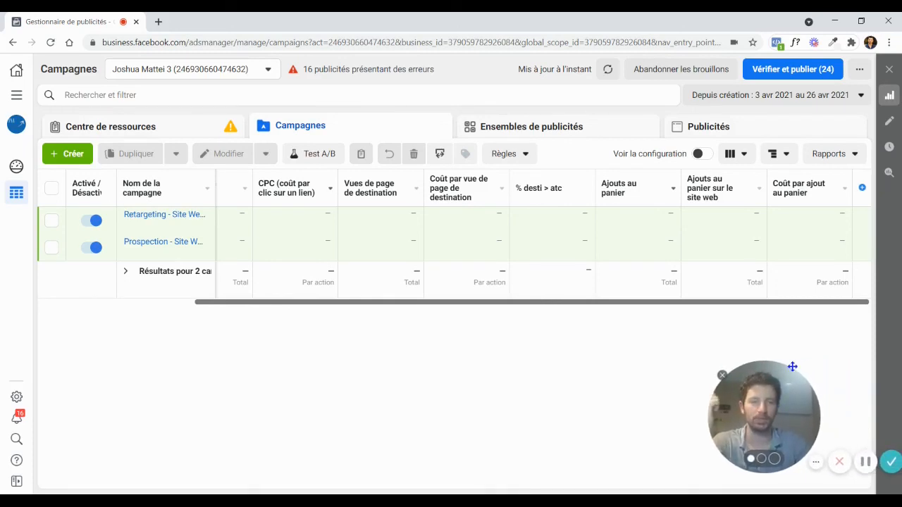